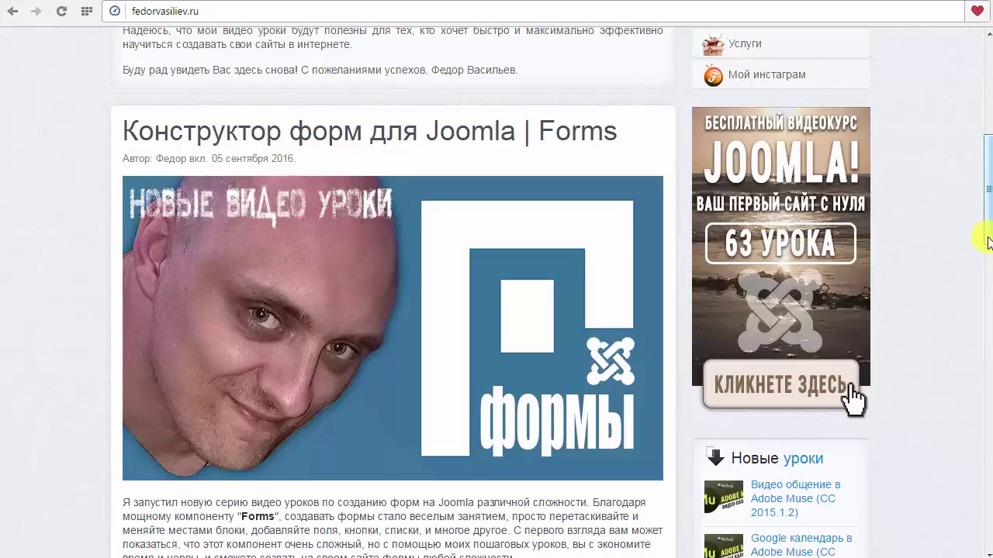
Scroll back to the top of the home page, showing the 'Здравствуйте!' greeting.
left_click_drag(988, 242, 607, 144)
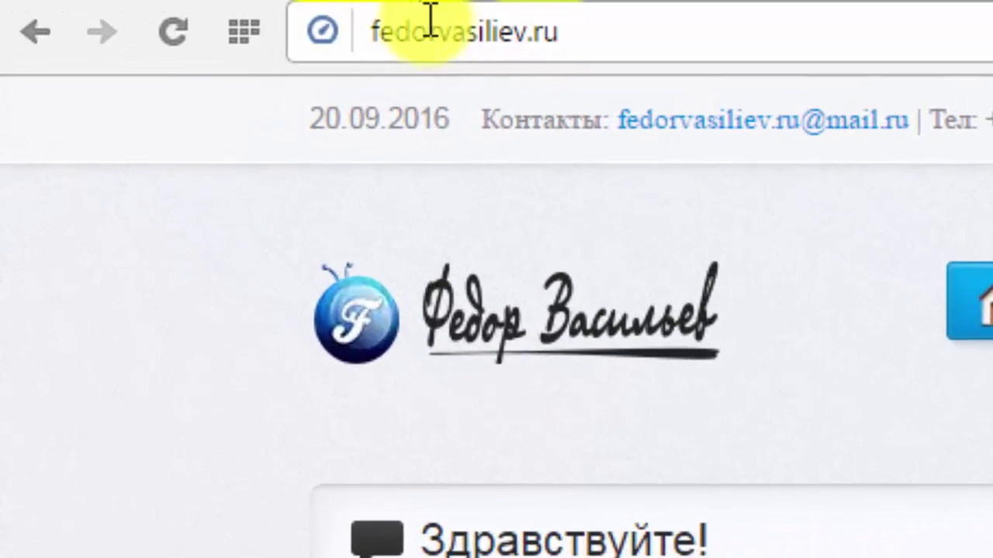
Scroll the home page down past the Joomla Forms post to the Gridbox landing-page builder article.
left_click(300, 19)
left_click(406, 23)
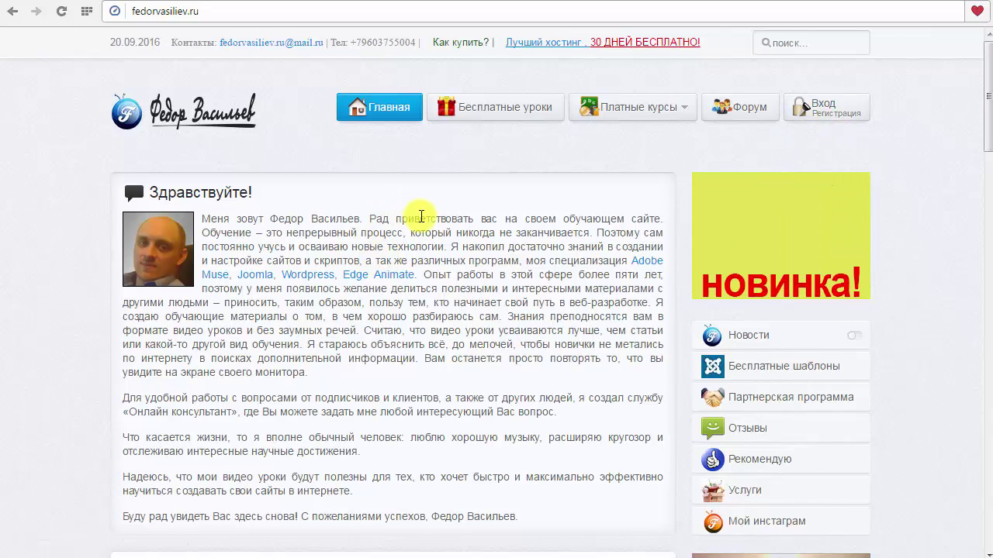
scroll(990, 122, "down", 5)
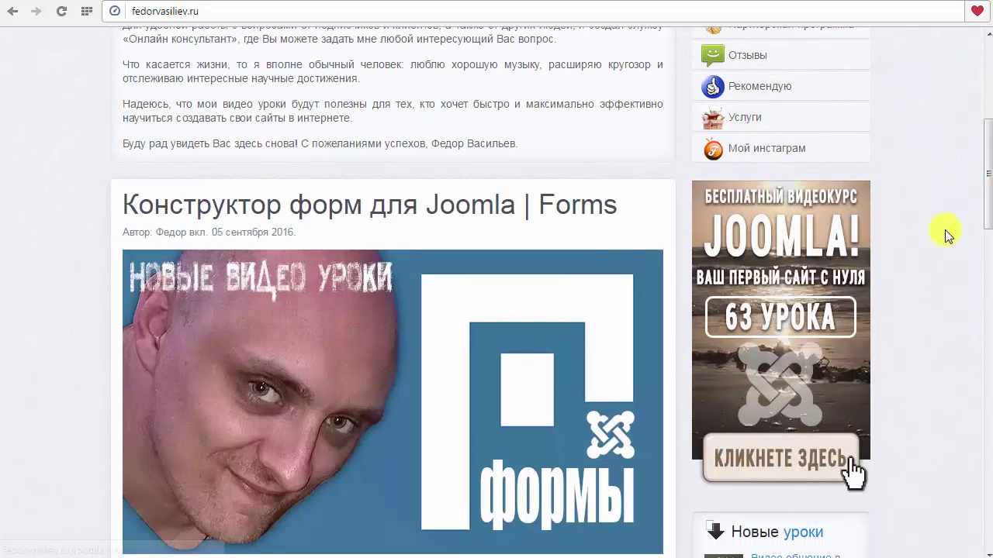
scroll(982, 273, "down", 9)
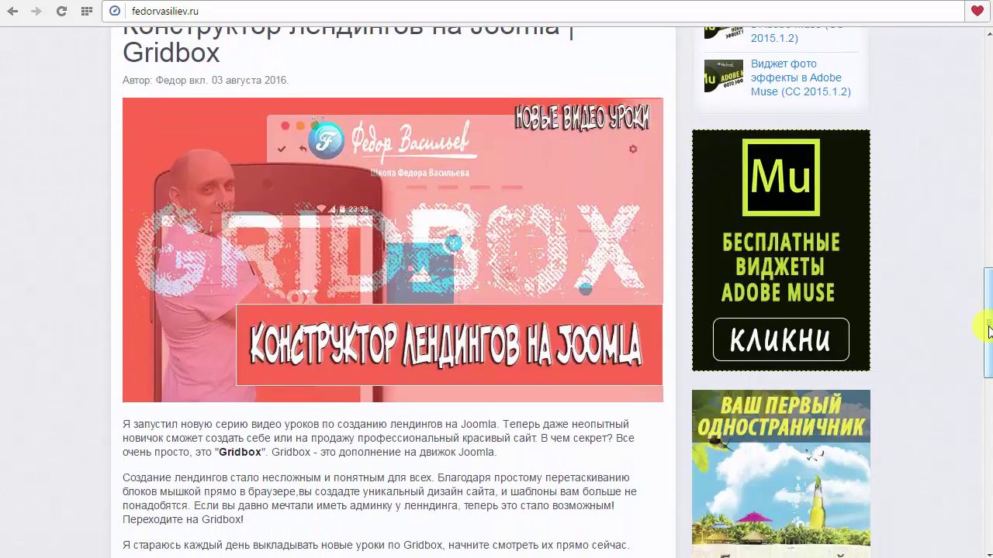
scroll(988, 330, "down", 3)
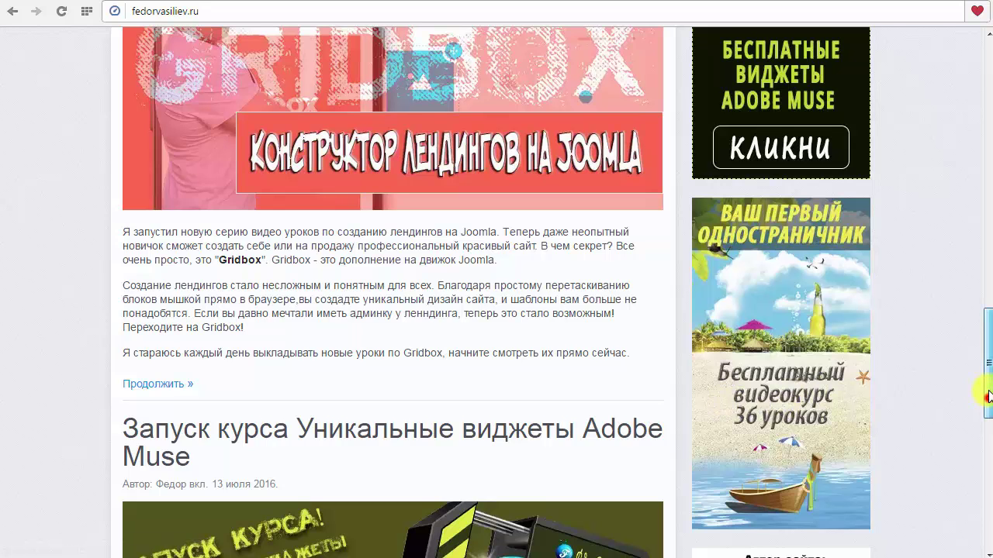
left_click_drag(988, 395, 989, 341)
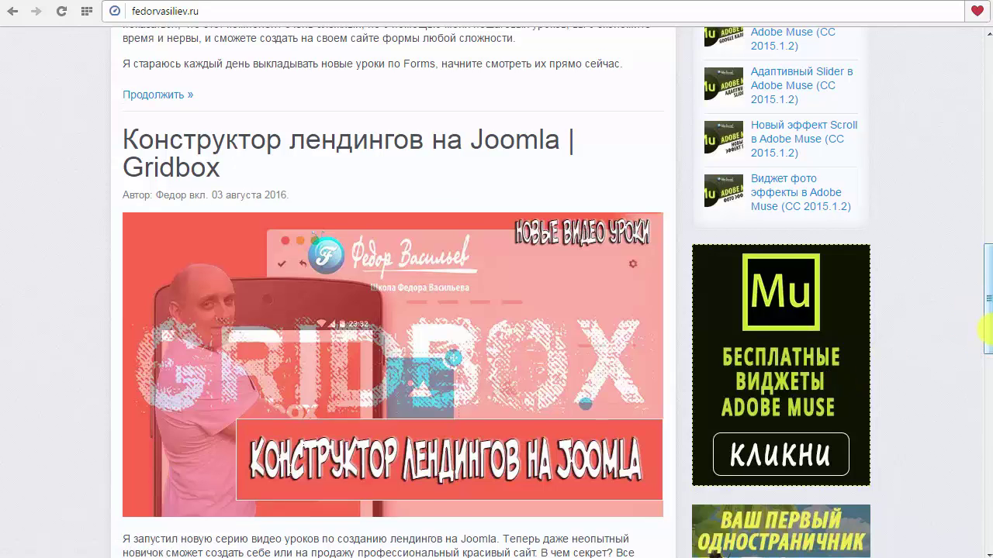
left_click_drag(984, 328, 979, 224)
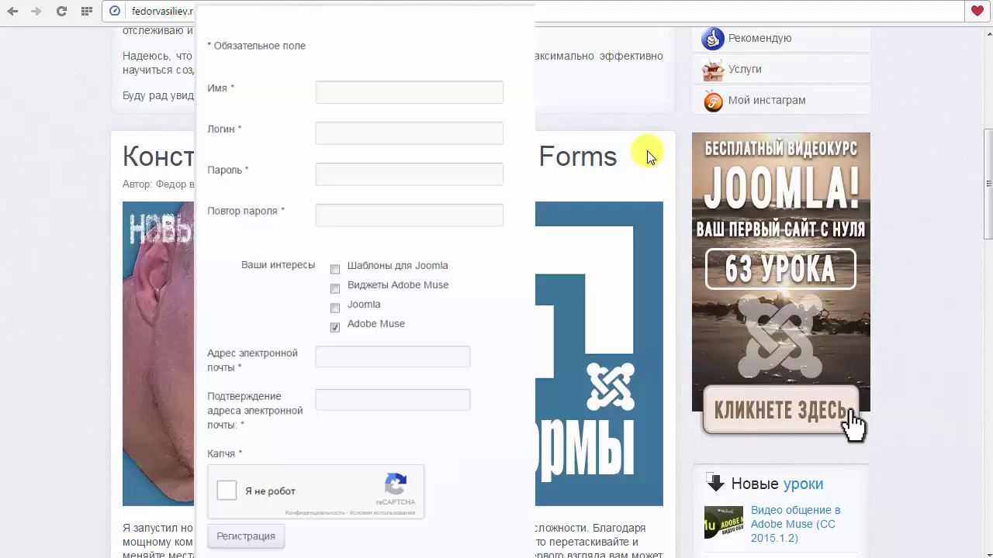
Close the Платные курсы dropdown list.
scroll(648, 157, "up", 5)
mouse_move(601, 126)
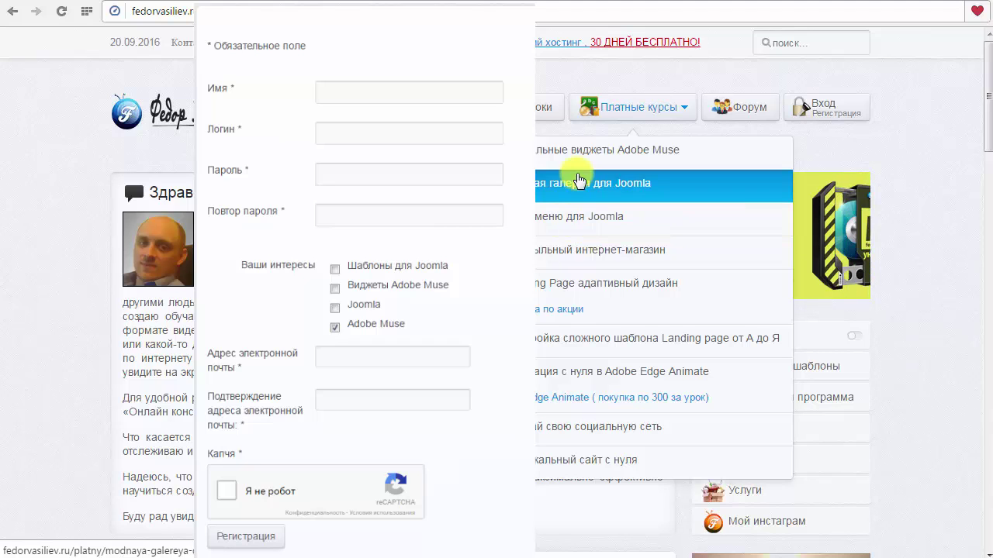
left_click(920, 155)
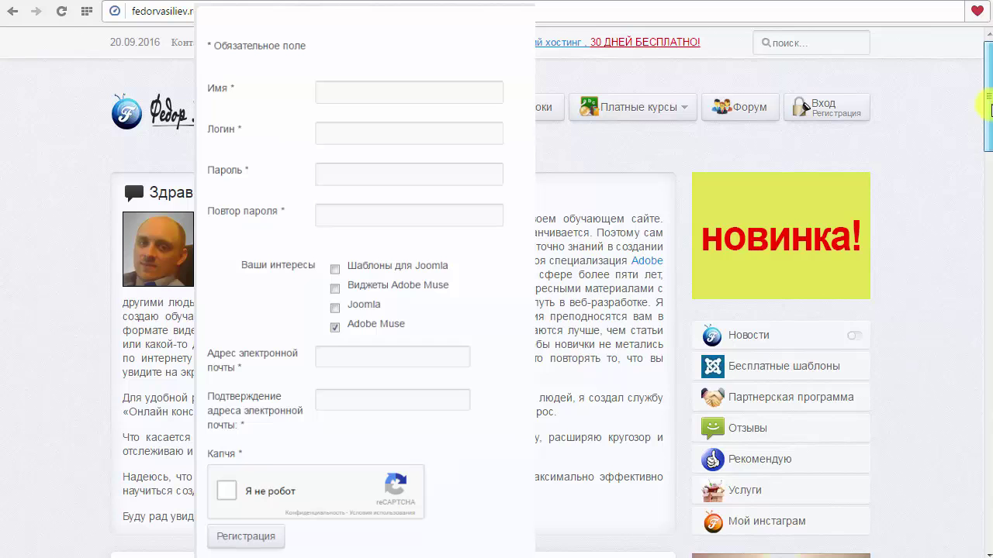
Scroll the page and dismiss the registration form overlay.
left_click_drag(986, 120, 988, 312)
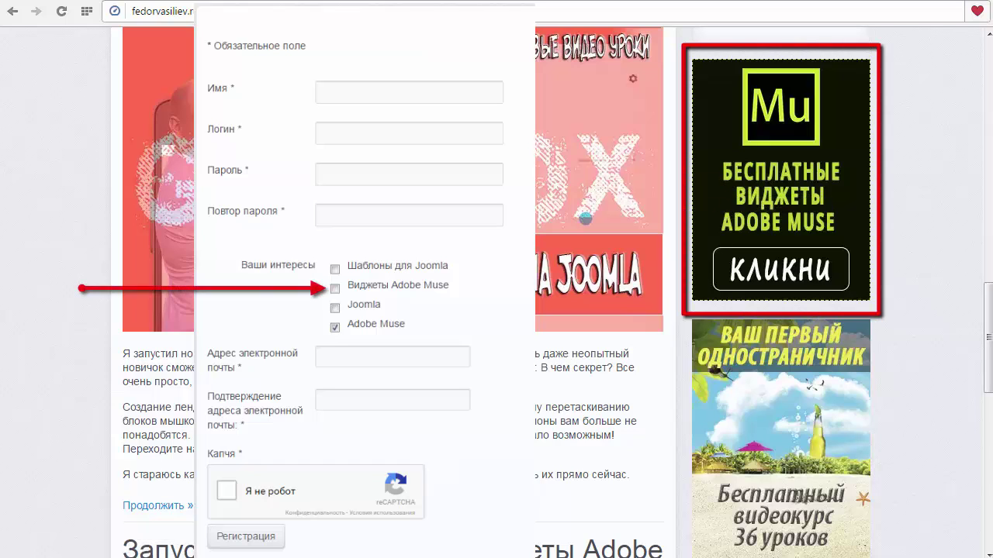
left_click_drag(985, 321, 985, 357)
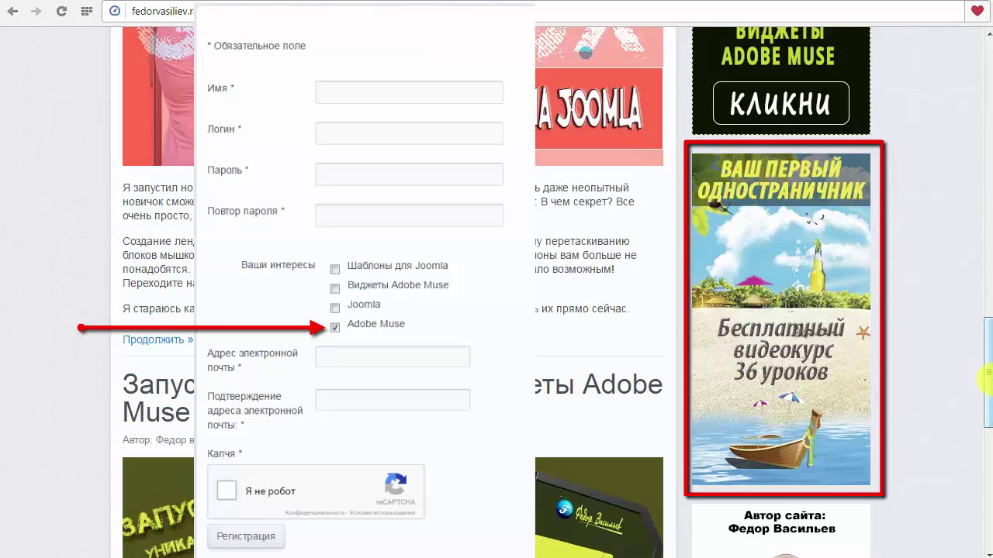
left_click_drag(985, 392, 807, 104)
left_click(807, 104)
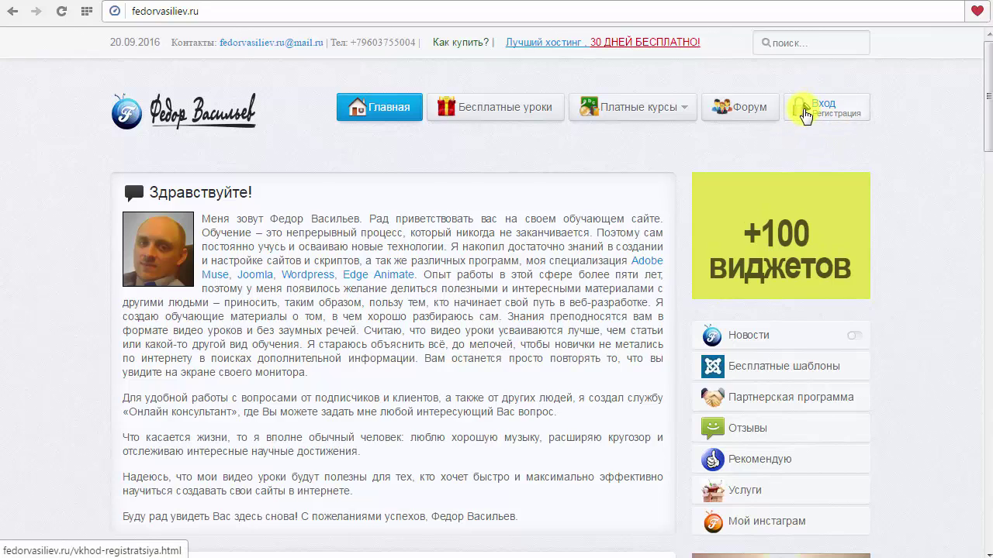
Go from the Вход page through 'Ещё нет учётной записи?' to the registration form and scroll it.
left_click(806, 112)
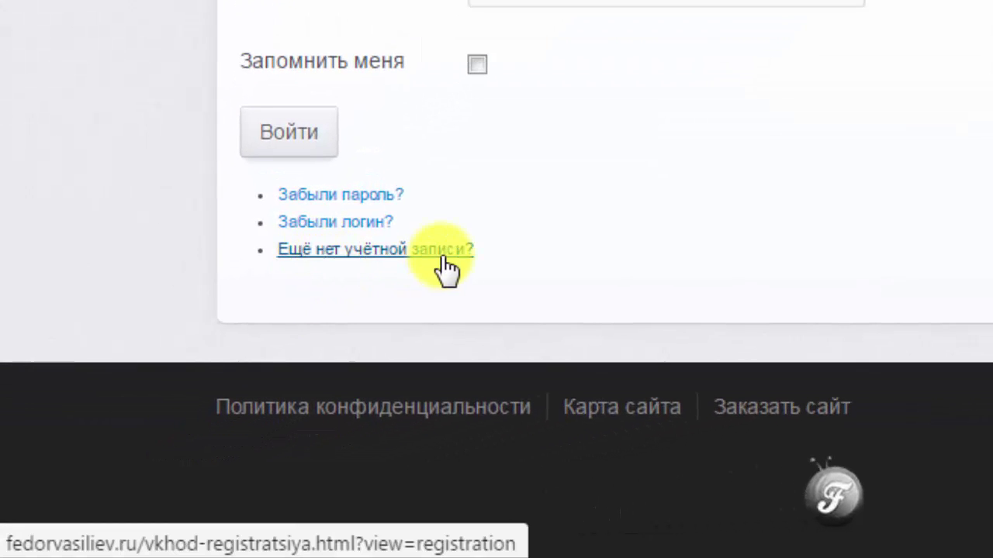
left_click(450, 248)
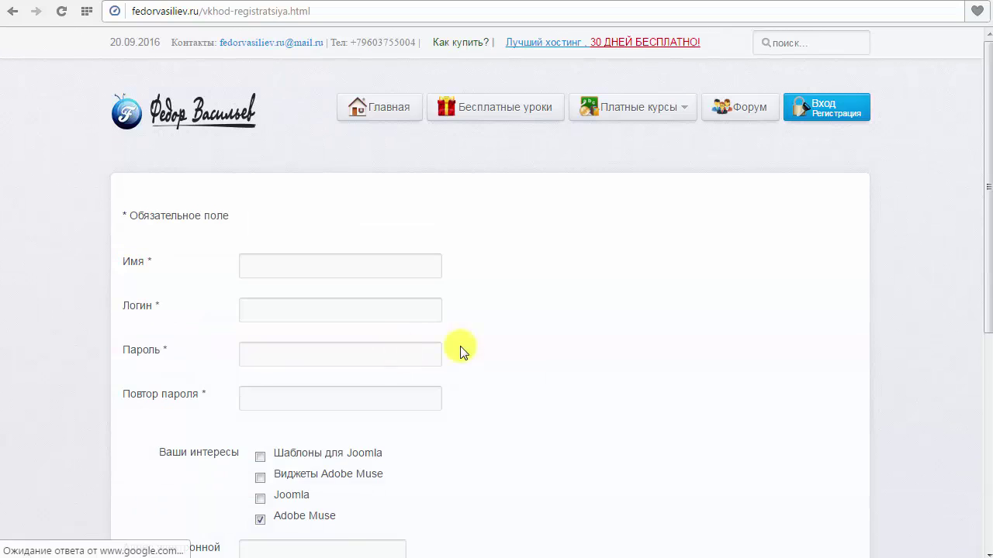
scroll(460, 351, "down", 5)
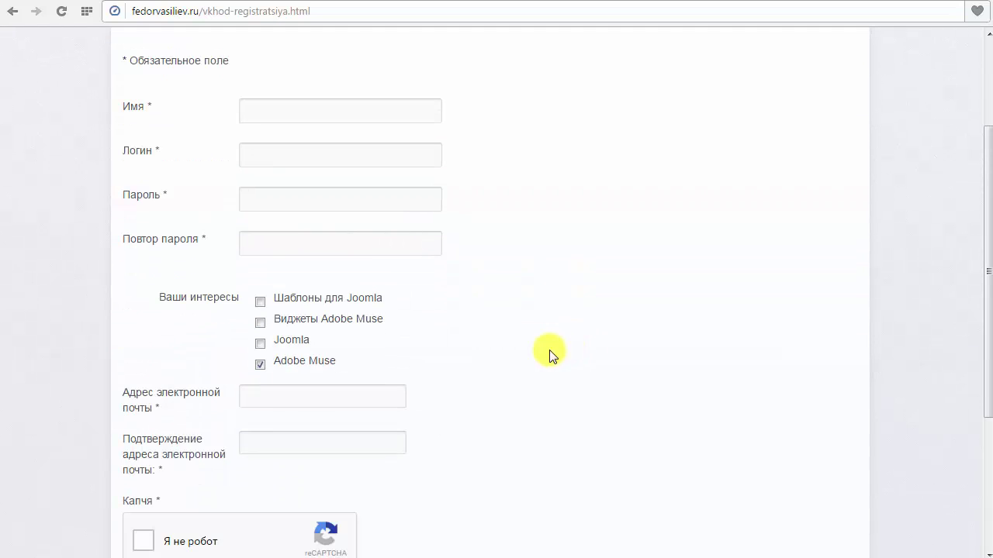
scroll(953, 297, "up", 4)
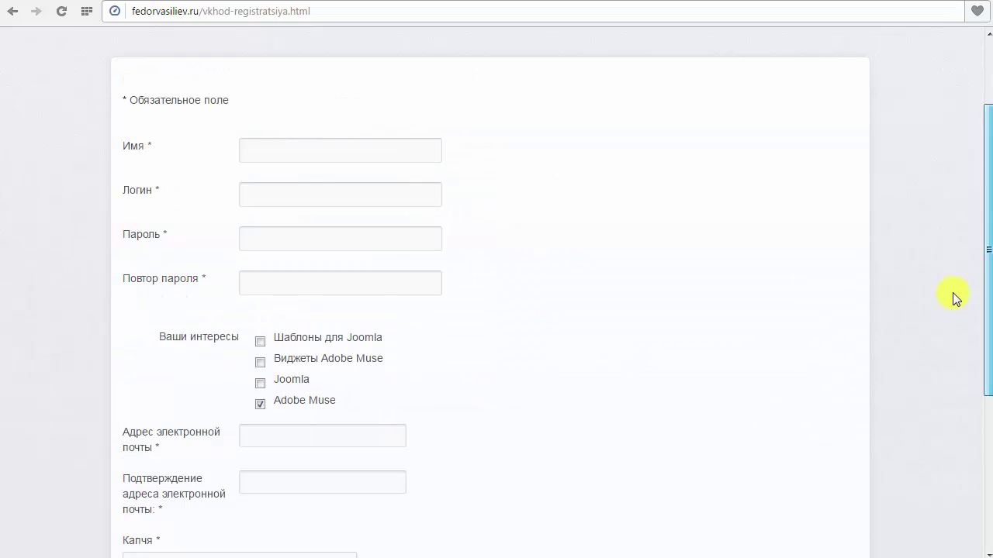
scroll(391, 153, "up", 2)
Return to the Главная home page and scroll through it.
left_click(374, 115)
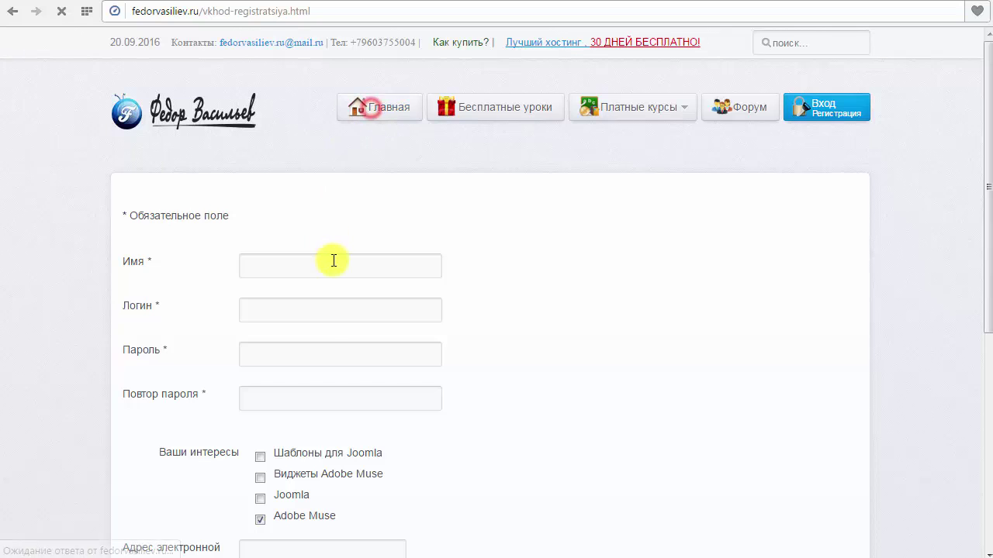
scroll(773, 256, "down", 5)
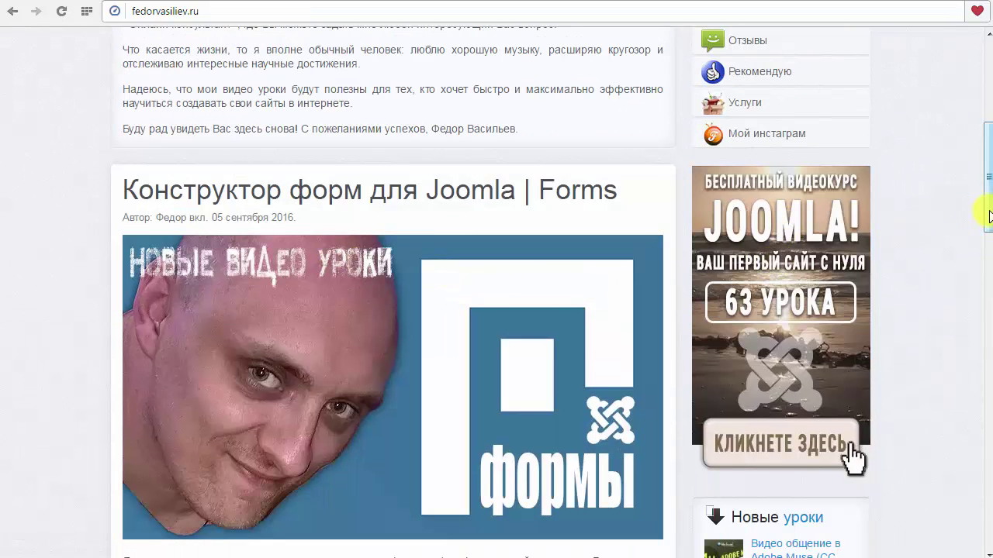
scroll(989, 217, "down", 1)
scroll(990, 218, "up", 1)
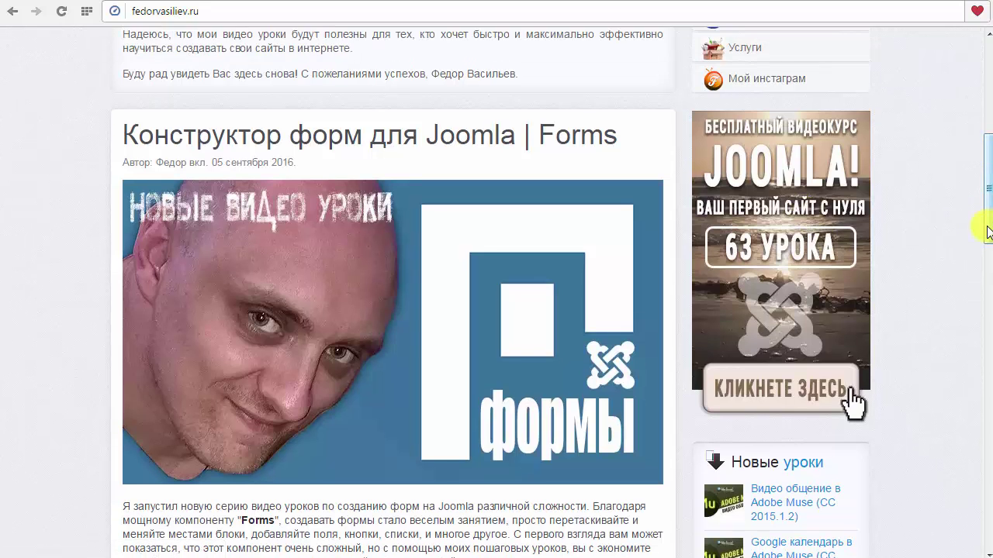
left_click_drag(987, 231, 979, 346)
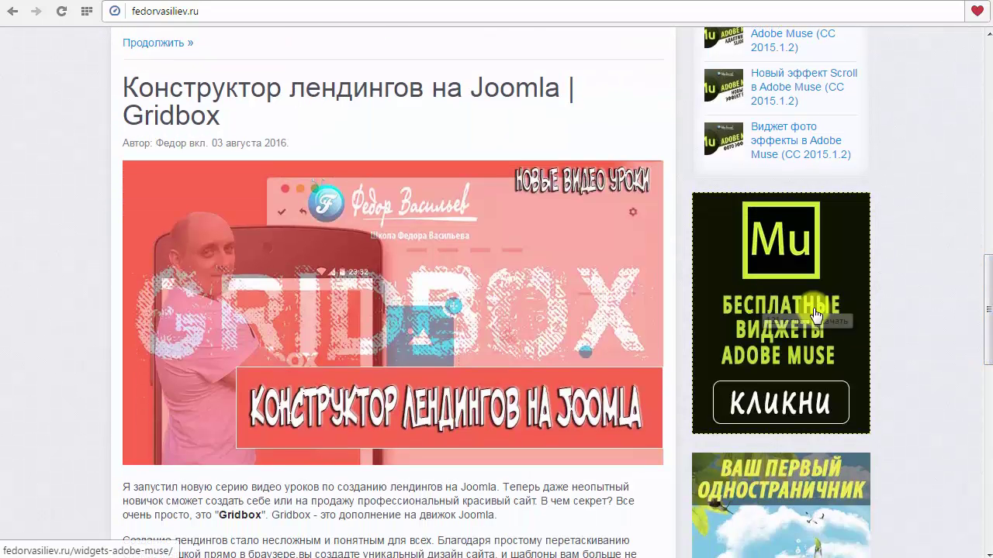
scroll(984, 328, "down", 4)
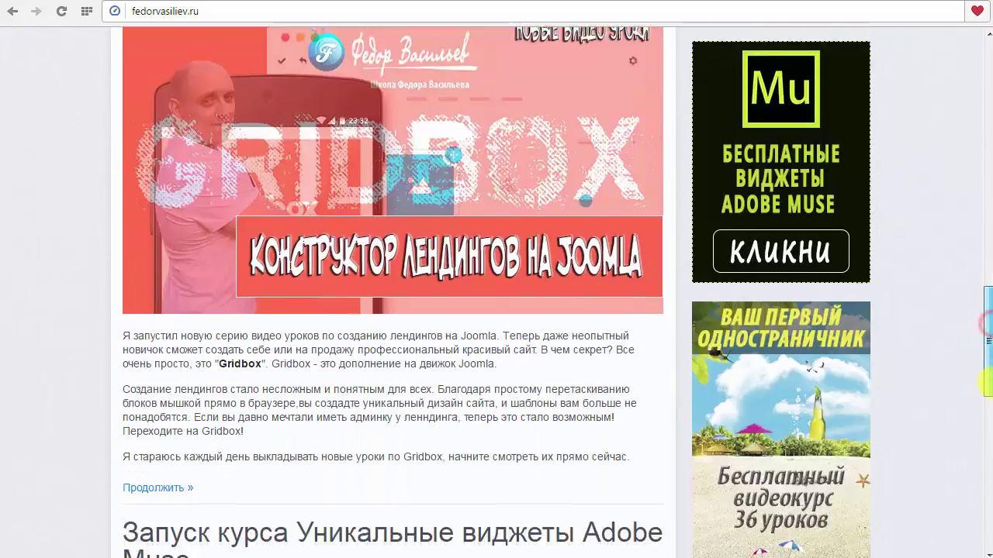
scroll(770, 124, "up", 15)
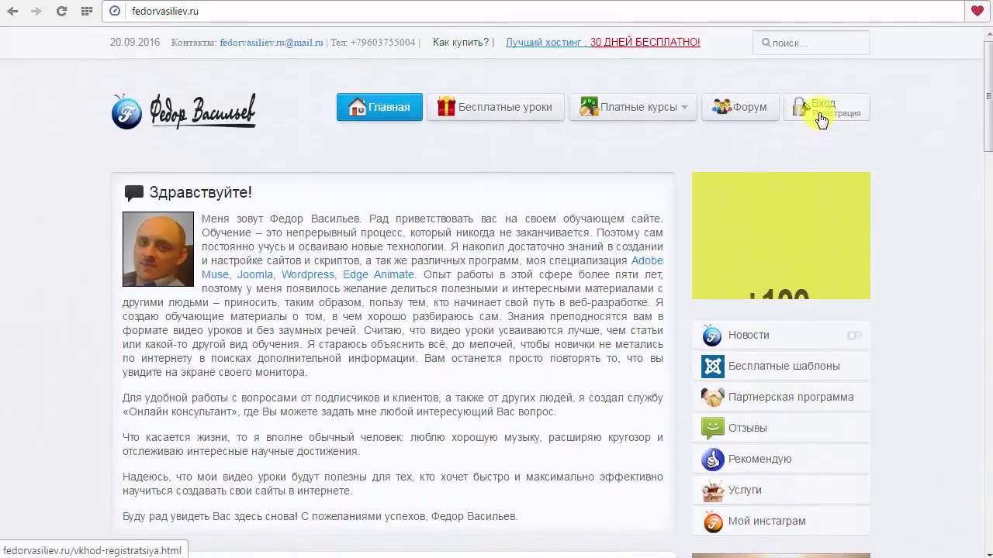
Go via Вход to the registration page, then open the Форум index.
left_click(814, 115)
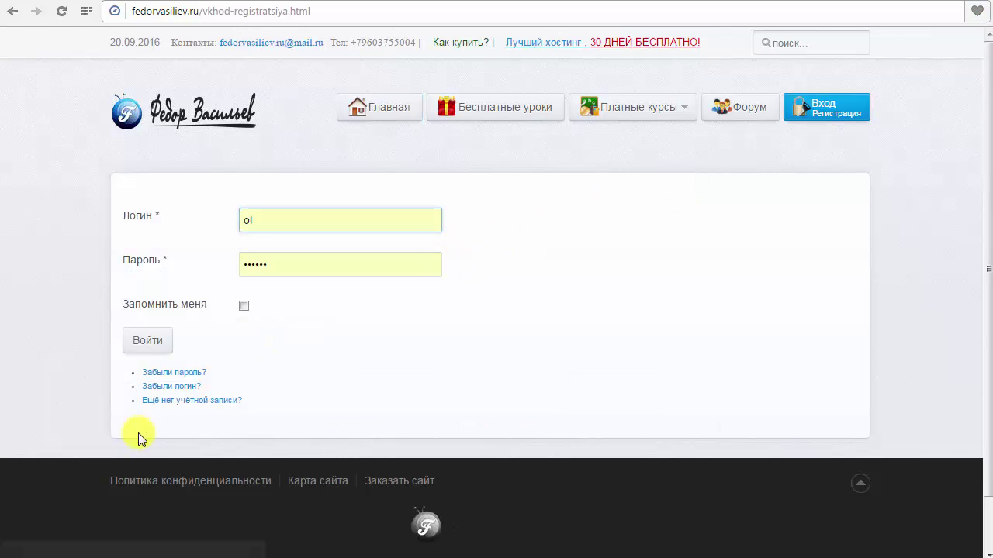
left_click(163, 401)
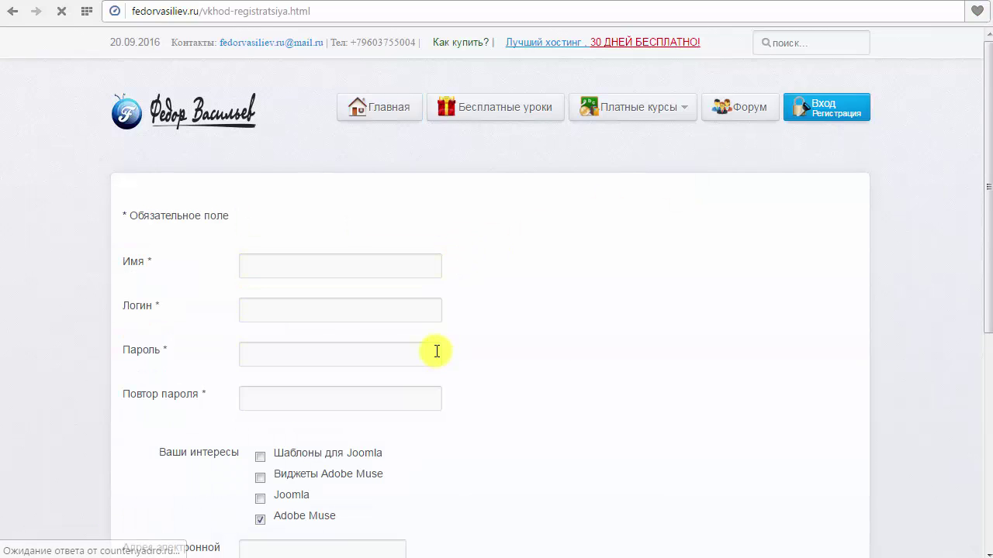
left_click(737, 111)
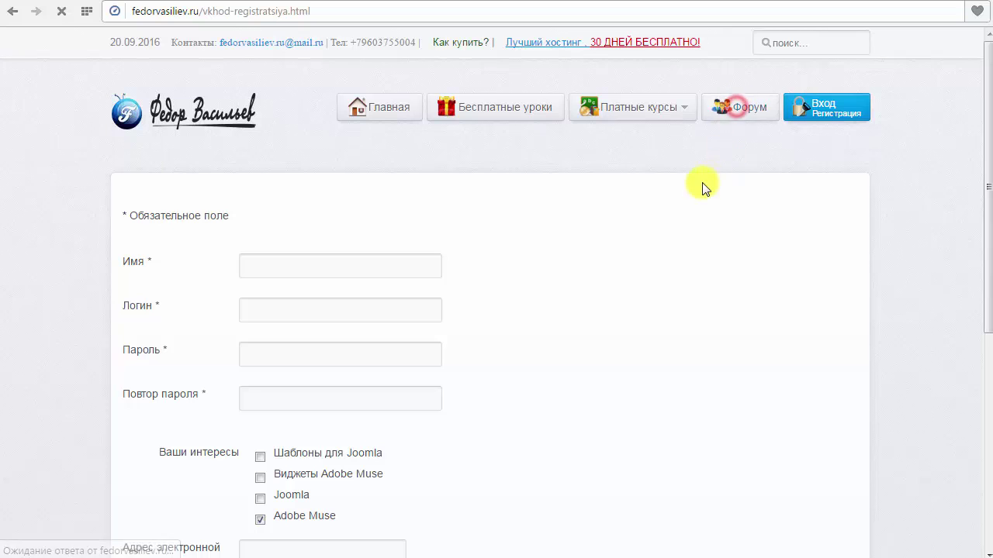
scroll(543, 303, "down", 2)
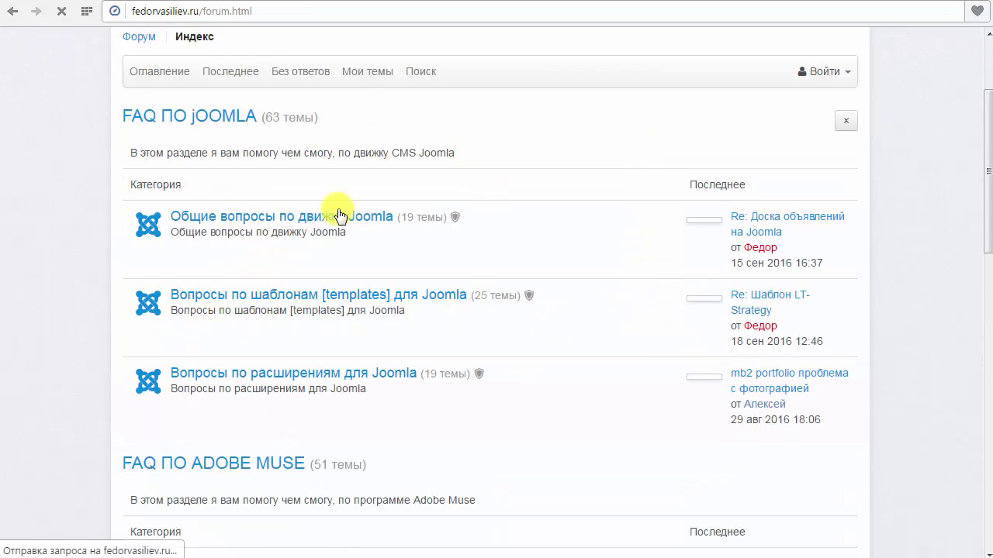
Follow the Регистрация link in the forum's Войти dropdown to the registration page.
scroll(315, 283, "down", 2)
scroll(315, 283, "down", 3)
scroll(488, 321, "up", 7)
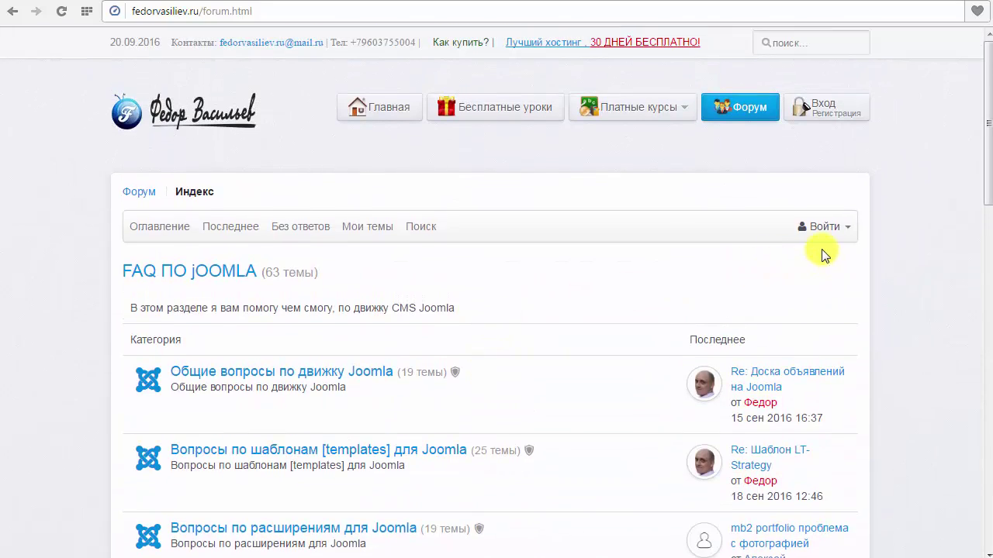
left_click(843, 233)
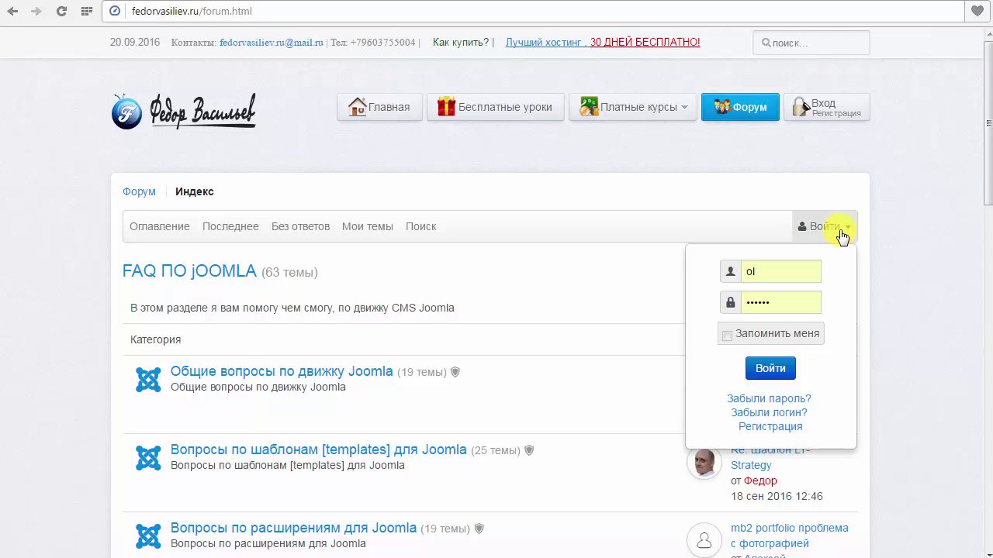
left_click(829, 231)
left_click(829, 230)
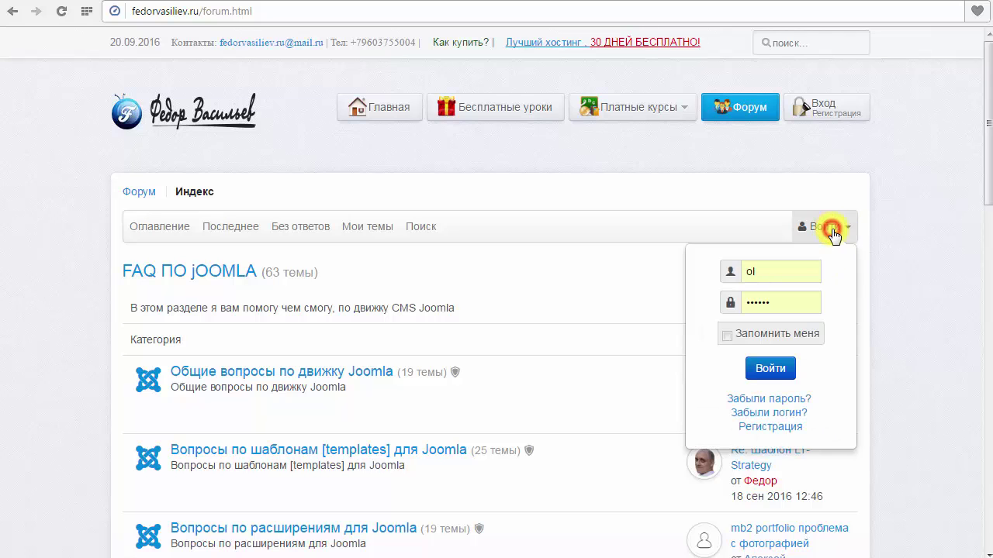
left_click(759, 426)
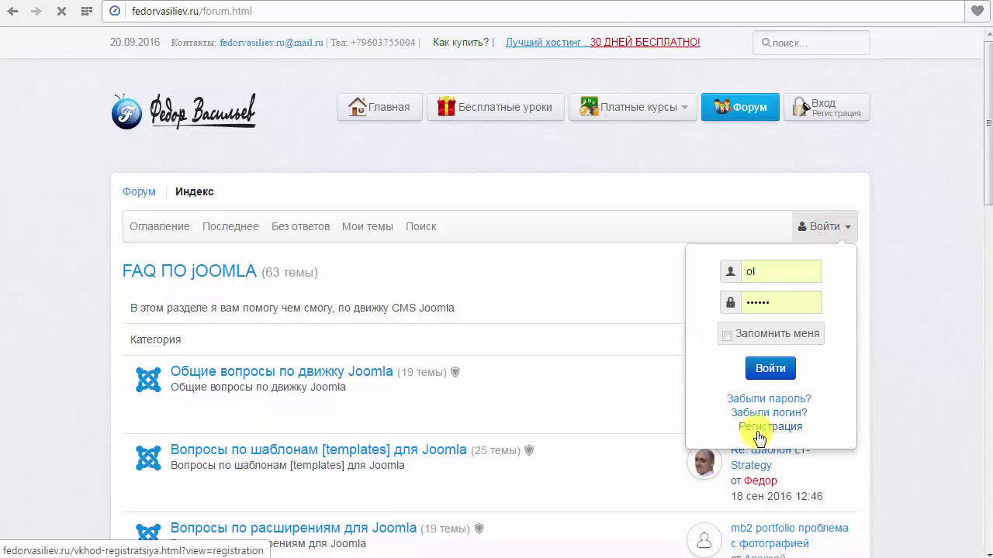
scroll(497, 290, "down", 3)
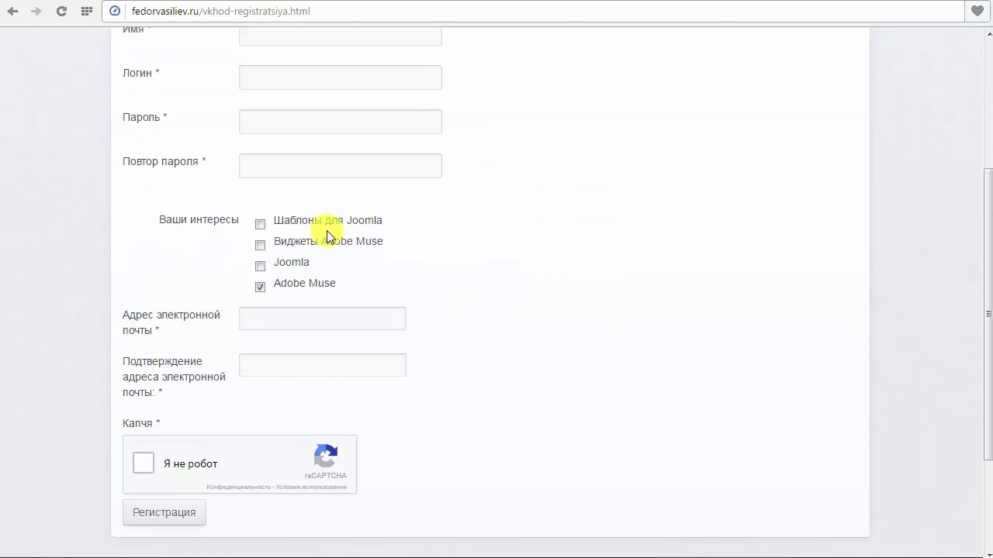
scroll(349, 260, "up", 2)
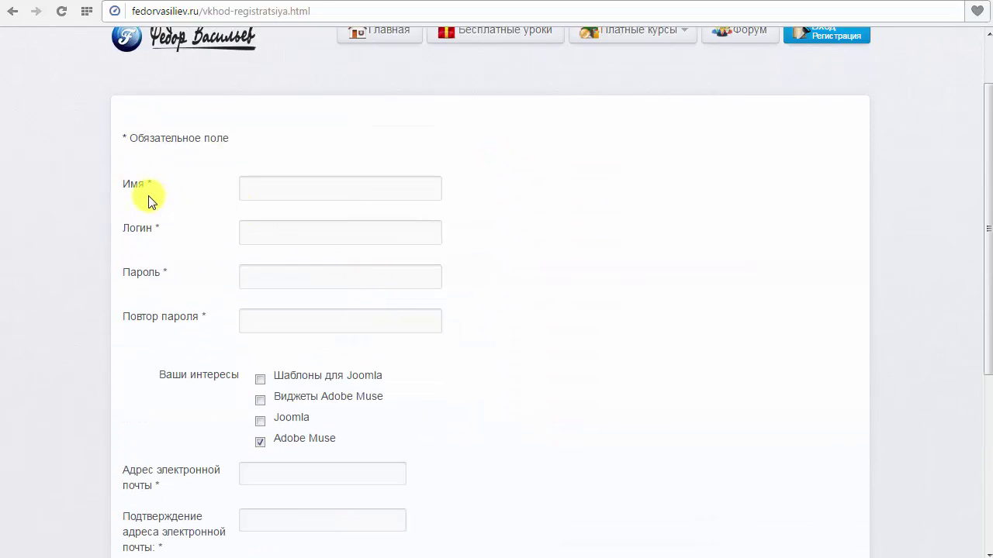
scroll(135, 193, "down", 2)
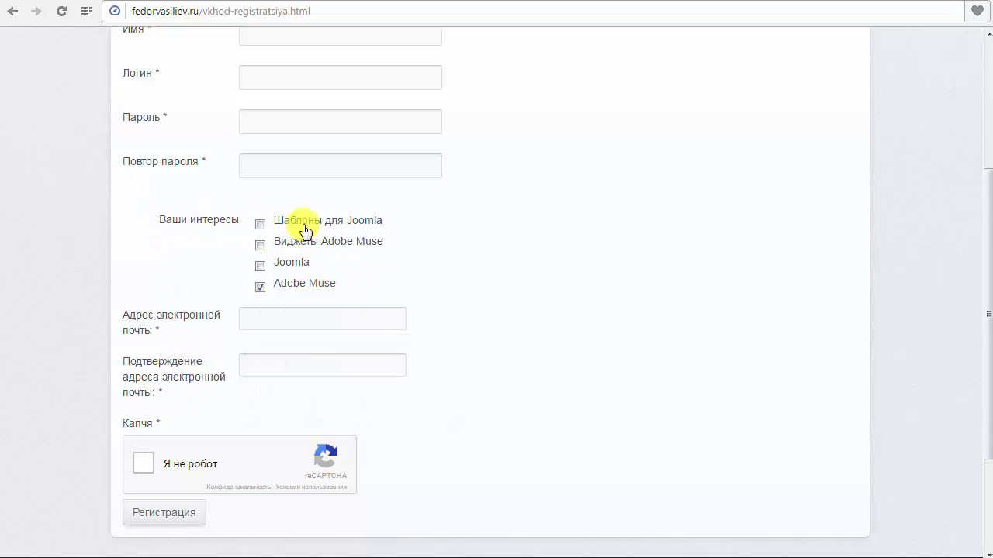
scroll(419, 268, "up", 1)
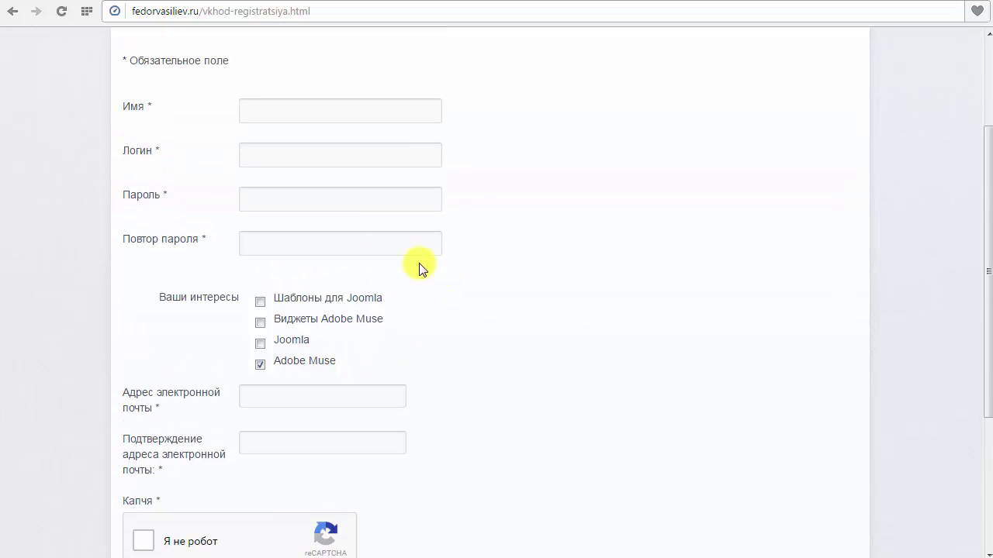
left_click(320, 112)
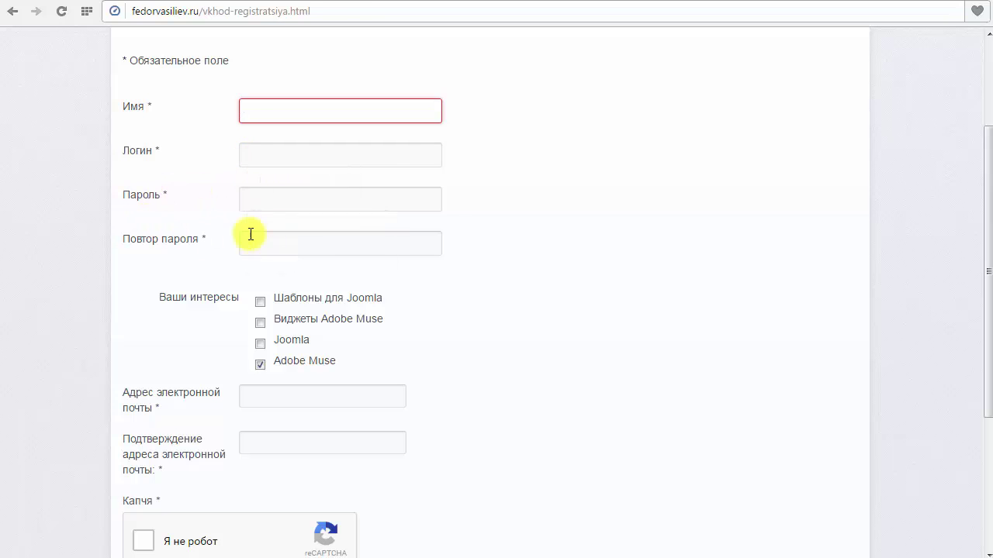
scroll(233, 227, "down", 2)
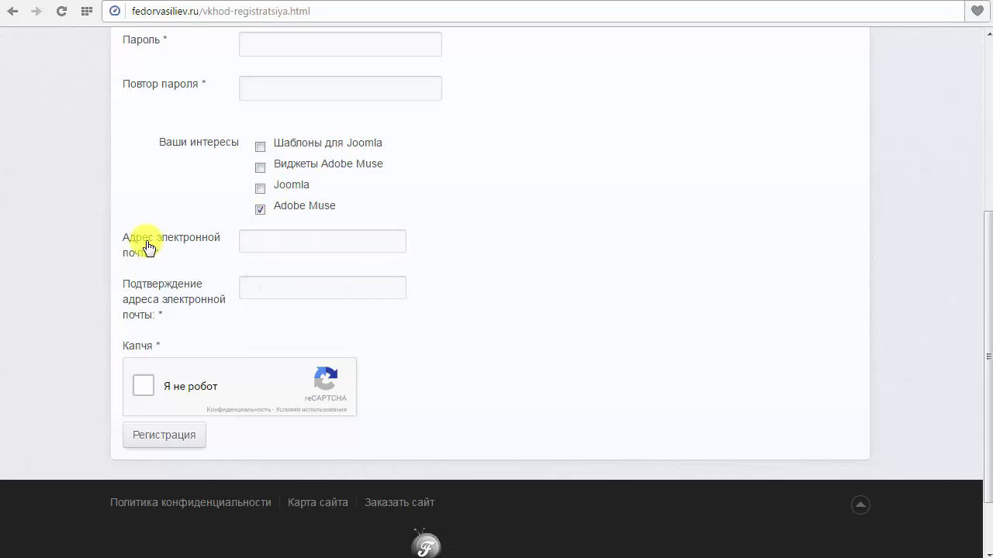
left_click(261, 245)
left_click(463, 244)
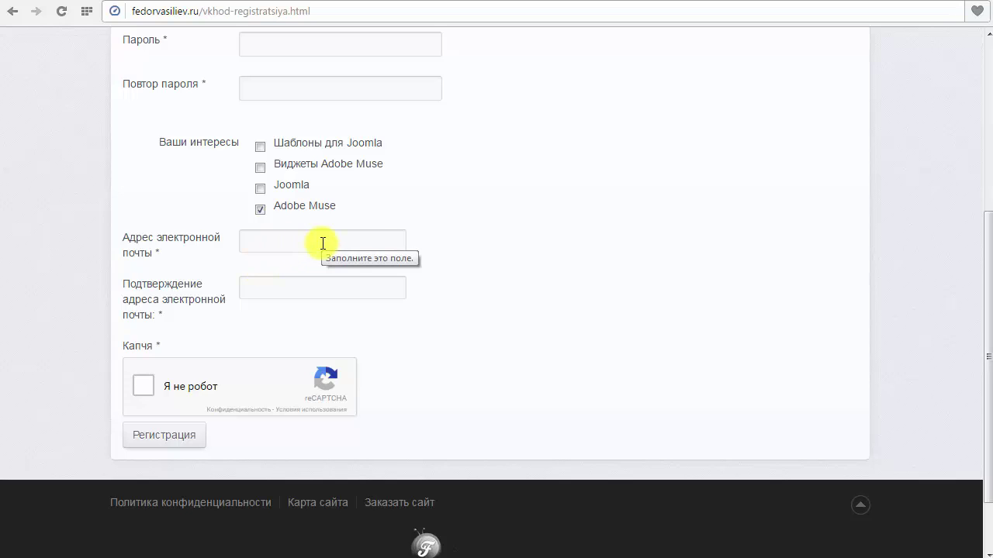
left_click(397, 239)
left_click(201, 247)
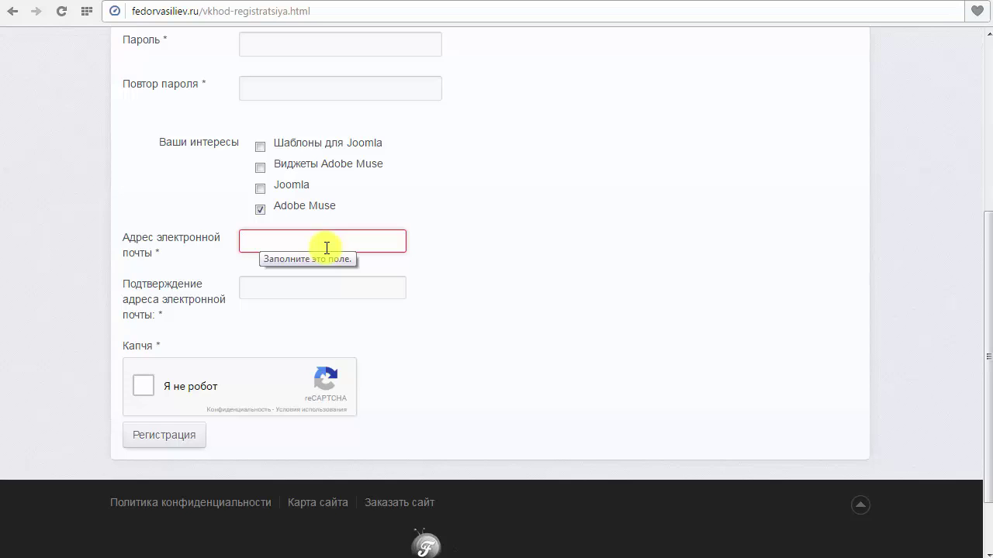
left_click(278, 296)
left_click(273, 339)
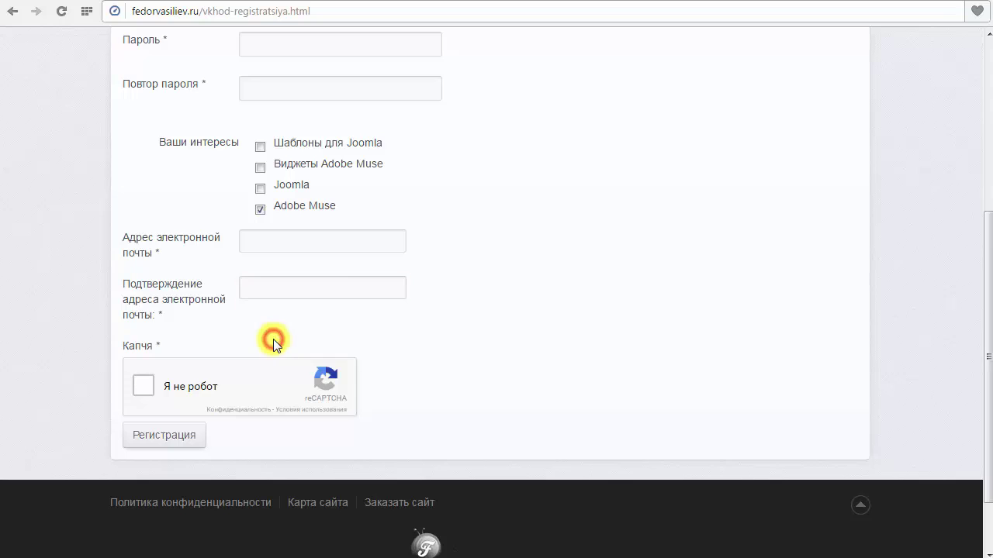
mouse_move(169, 252)
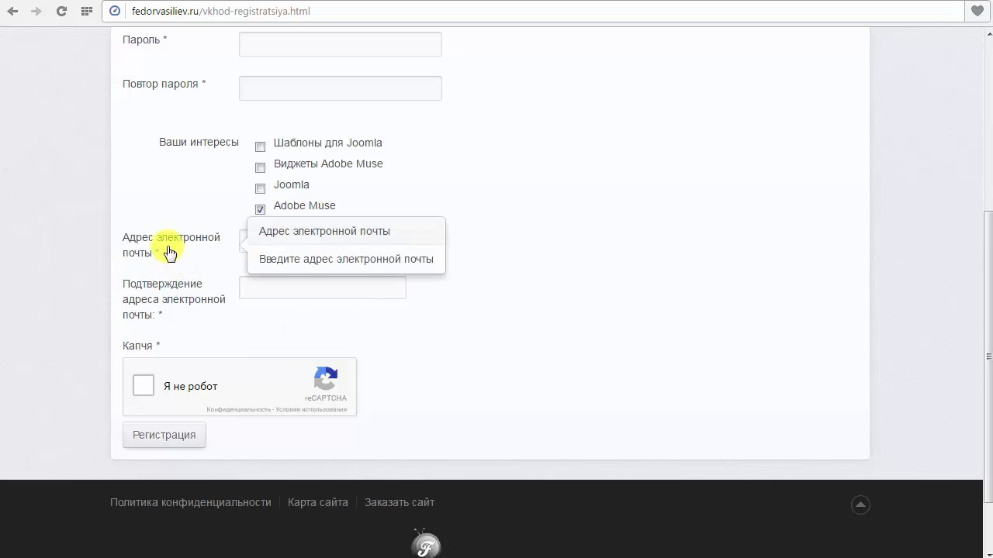
left_click(244, 242)
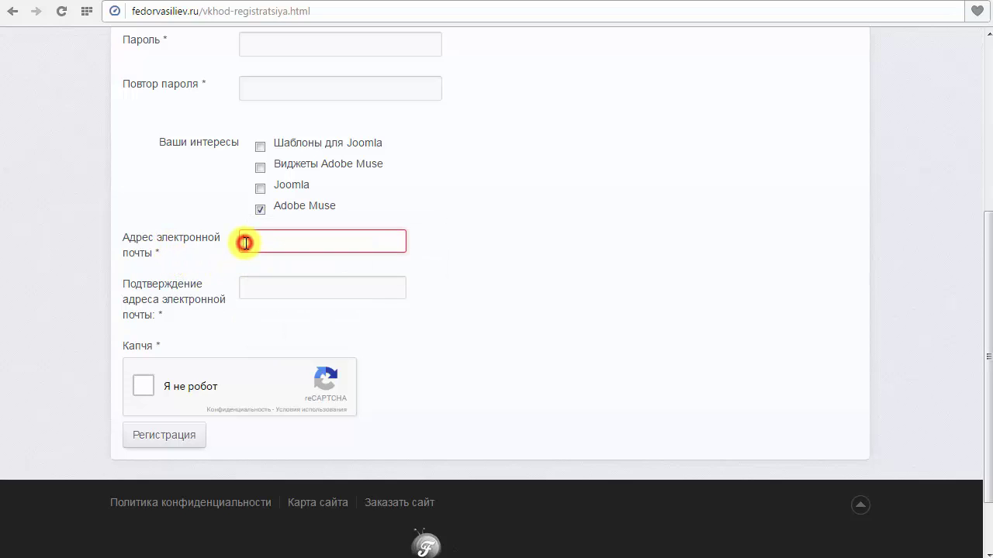
mouse_move(241, 301)
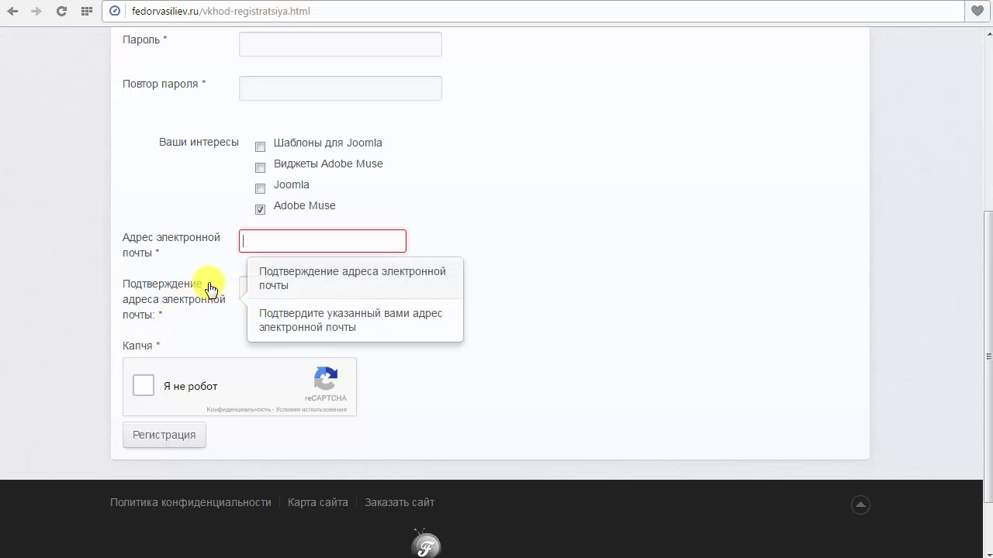
left_click(267, 291)
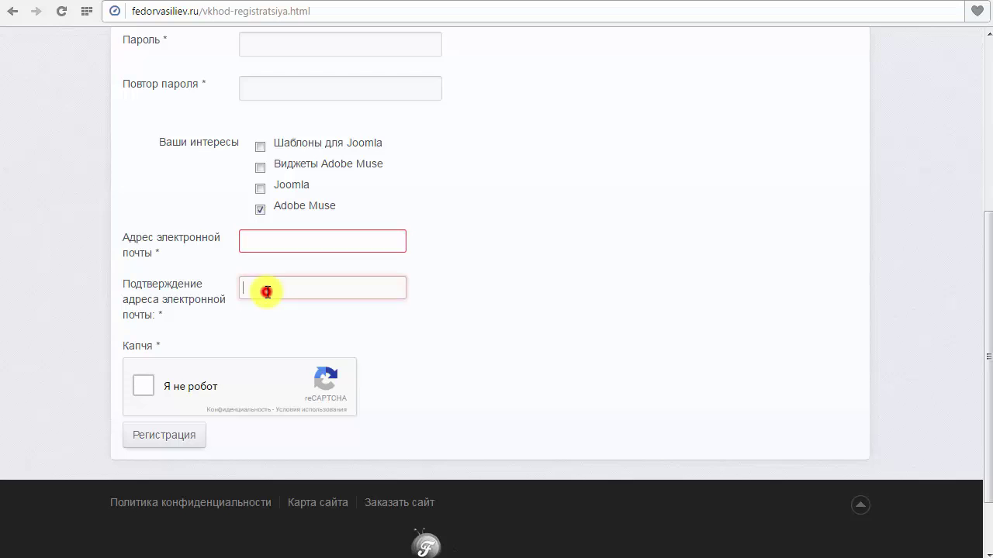
left_click(266, 240)
left_click(439, 253)
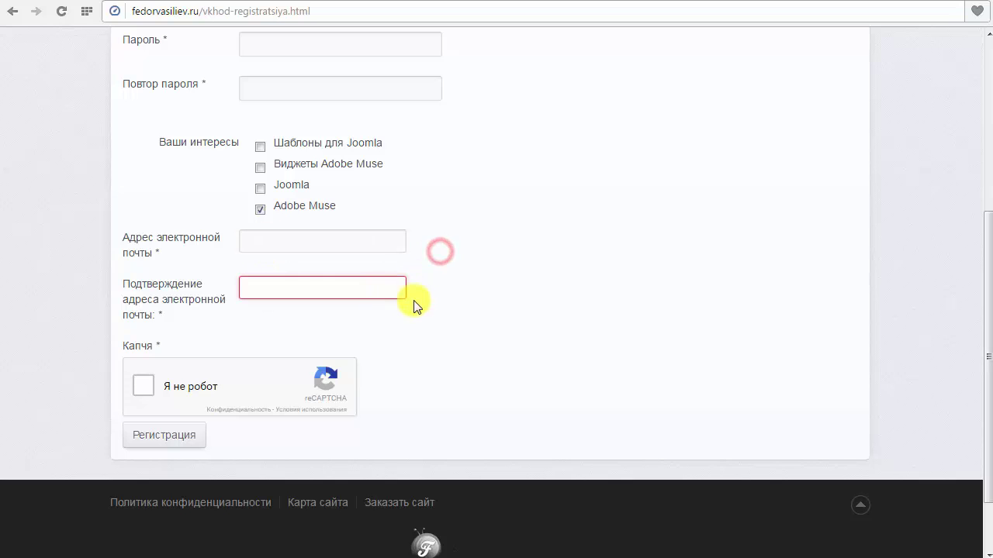
scroll(488, 310, "up", 3)
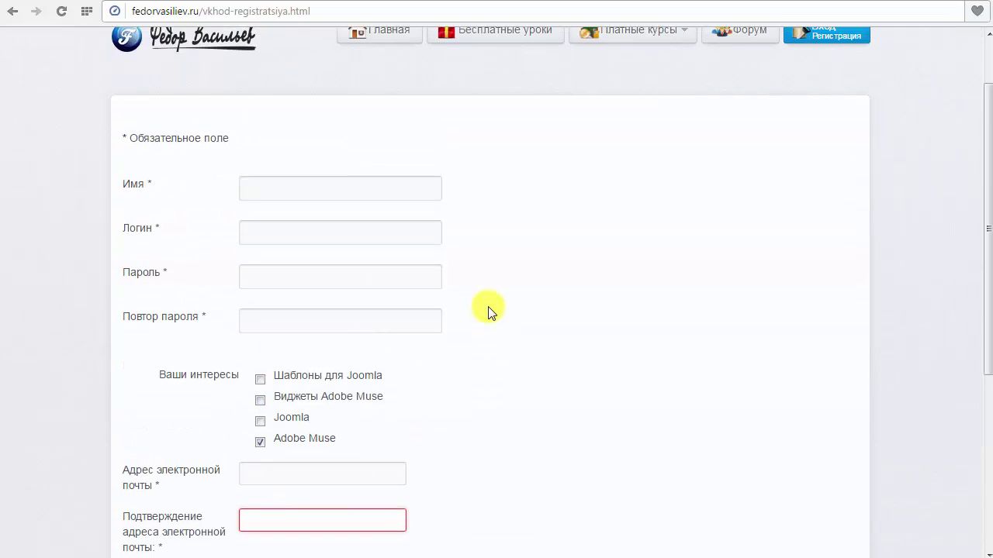
scroll(489, 310, "down", 4)
left_click_drag(111, 259, 128, 272)
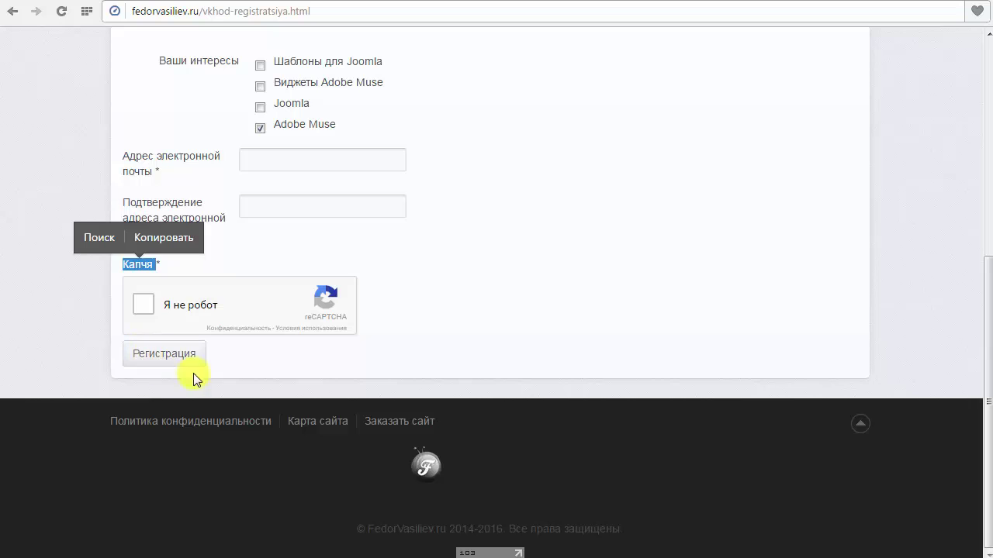
left_click(239, 264)
scroll(203, 200, "up", 3)
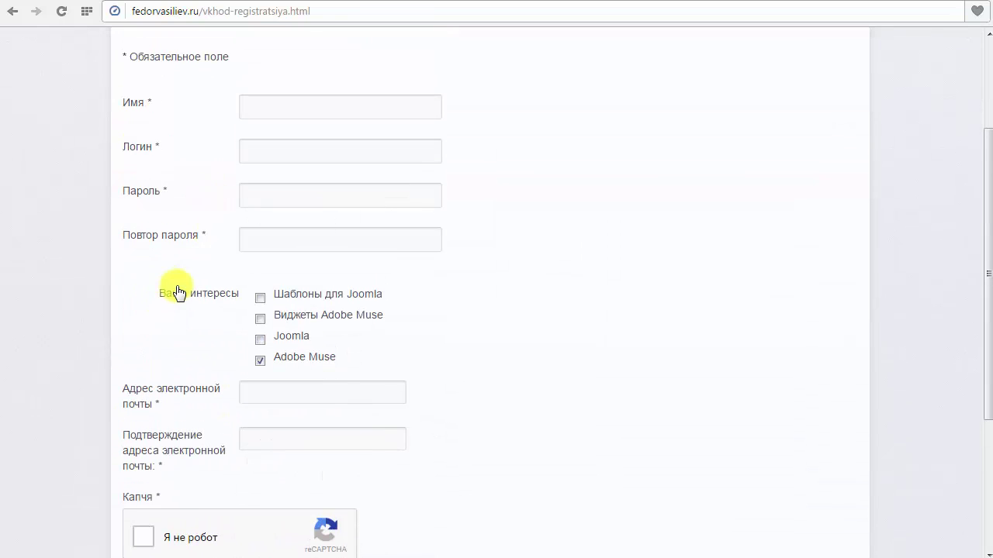
left_click(143, 404)
left_click(147, 318)
scroll(159, 236, "down", 1)
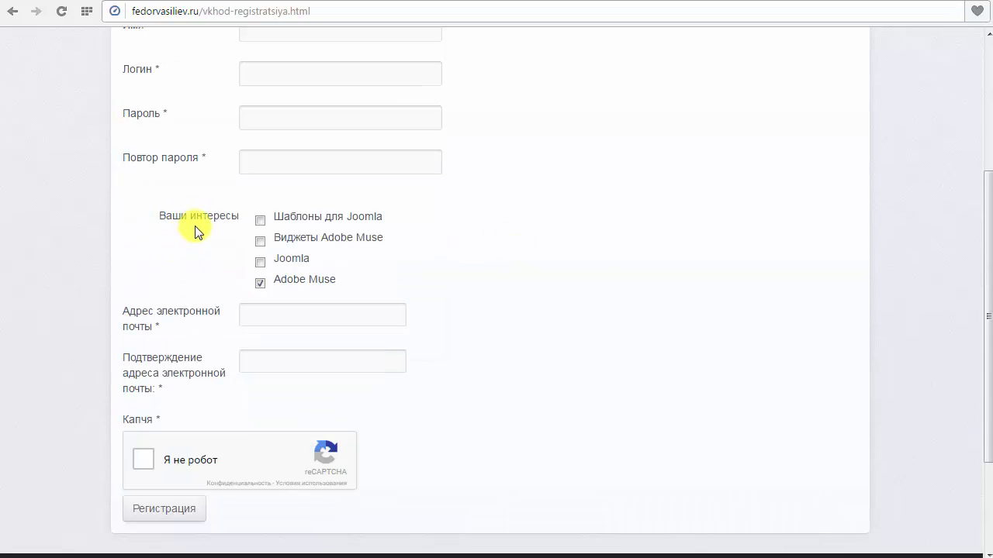
scroll(446, 286, "up", 1)
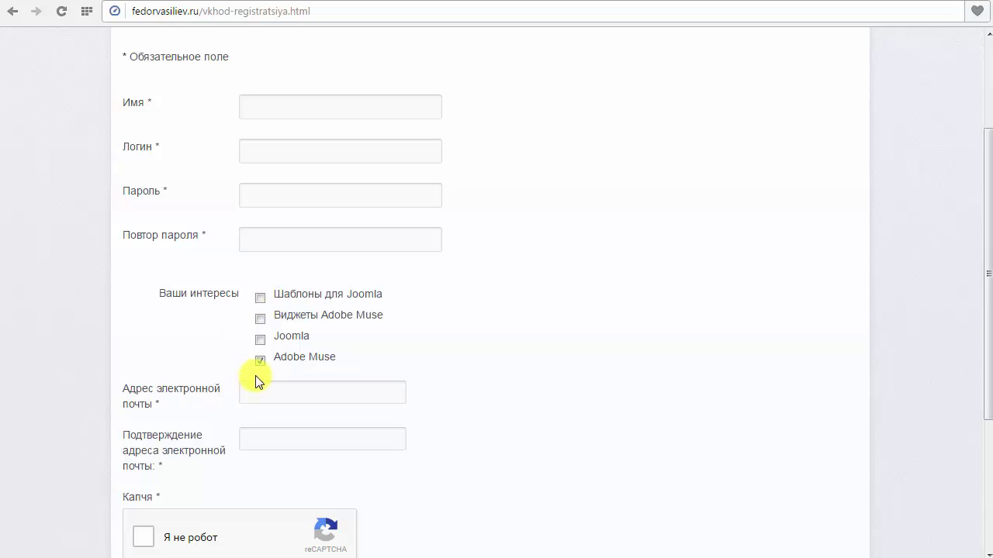
left_click(258, 361)
left_click(260, 319)
left_click(260, 319)
left_click(260, 339)
left_click(260, 342)
left_click(259, 318)
left_click(259, 298)
left_click(260, 318)
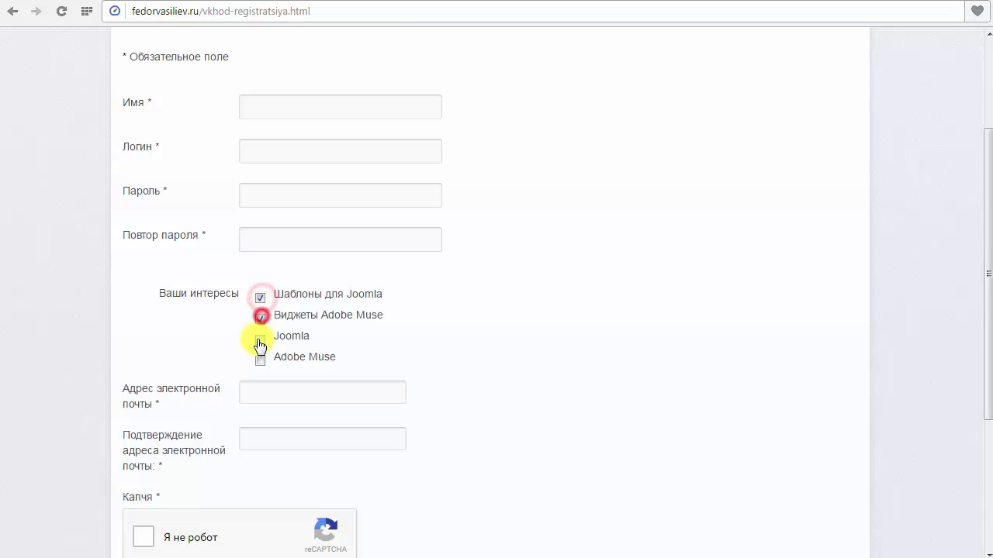
left_click(259, 338)
left_click(259, 359)
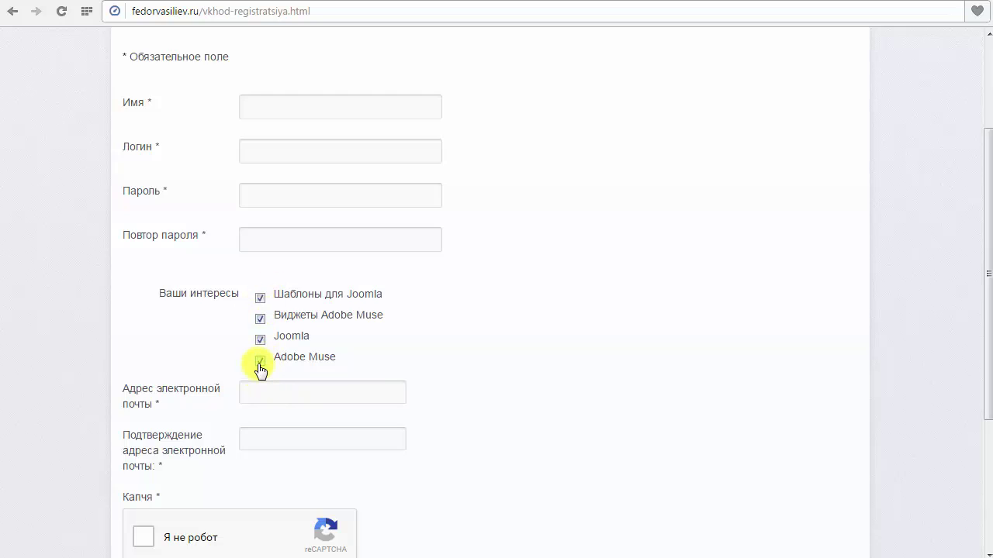
left_click(260, 340)
left_click(260, 299)
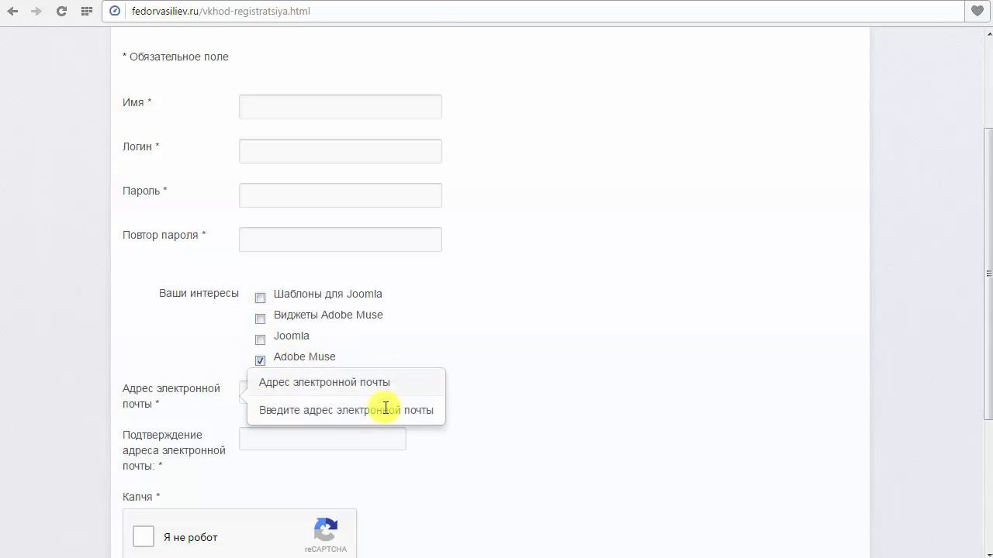
Fill Имя, Логин and Пароль from saved autofill entries and retype the account password.
scroll(381, 405, "down", 2)
scroll(543, 371, "up", 4)
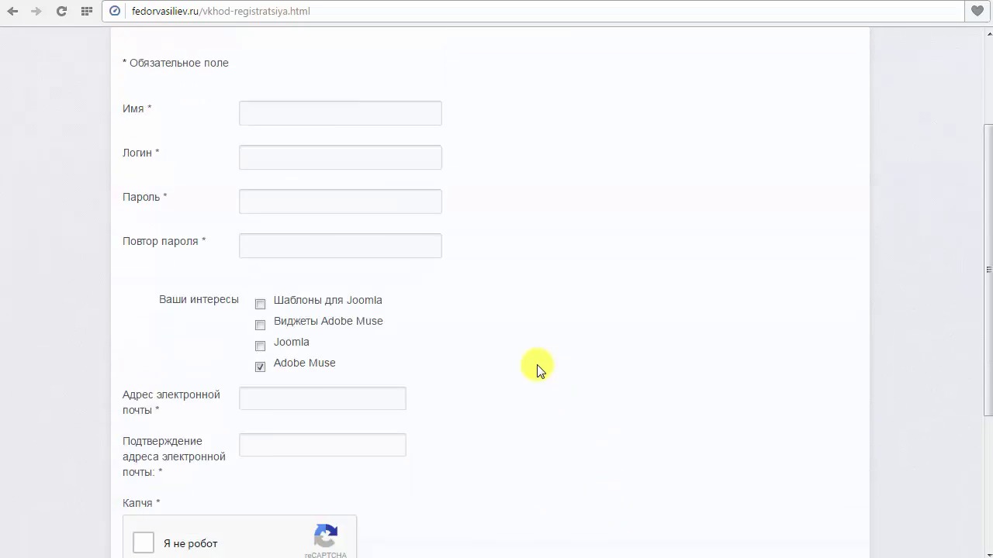
left_click(306, 266)
left_click(290, 289)
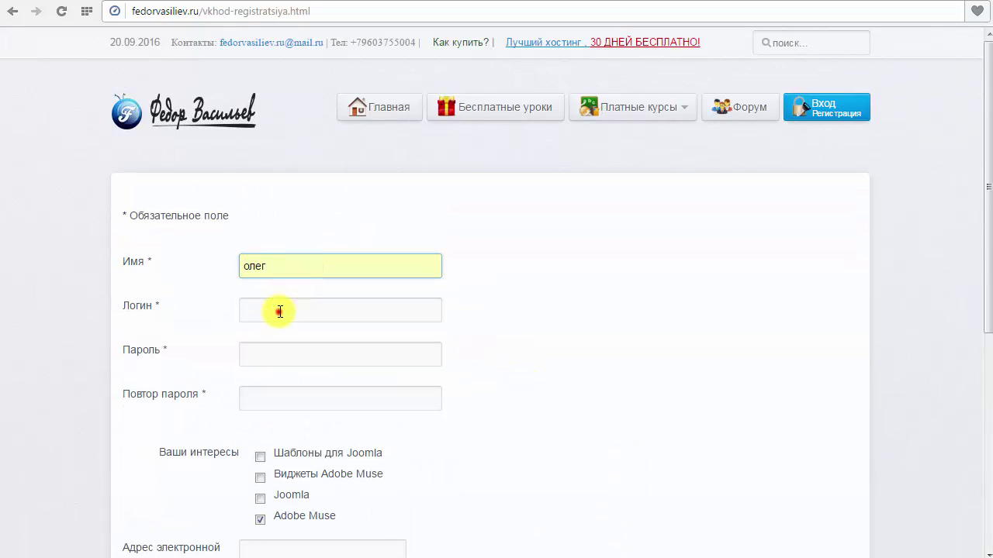
left_click(279, 308)
left_click(252, 332)
left_click(301, 351)
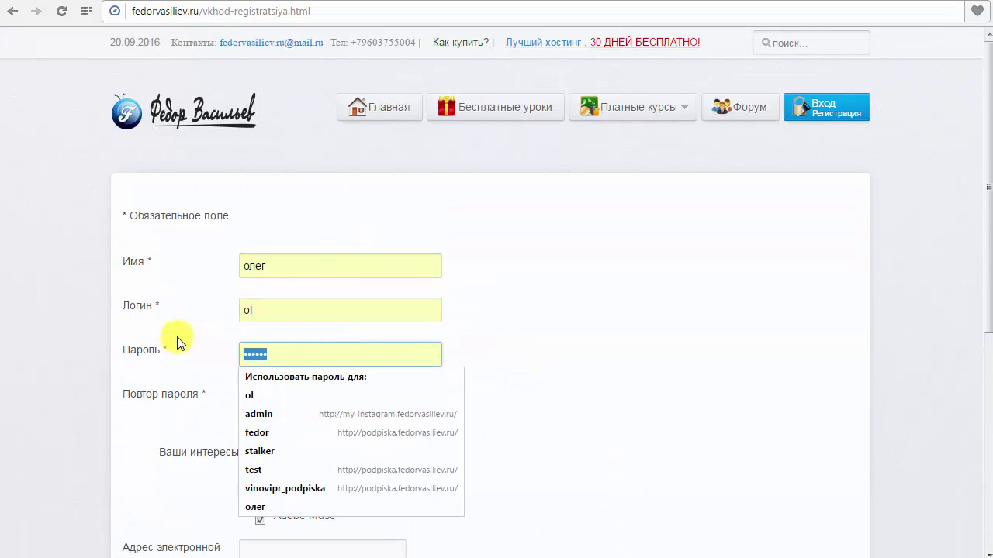
left_click(271, 397)
left_click(288, 399)
type("123456")
scroll(234, 257, "down", 4)
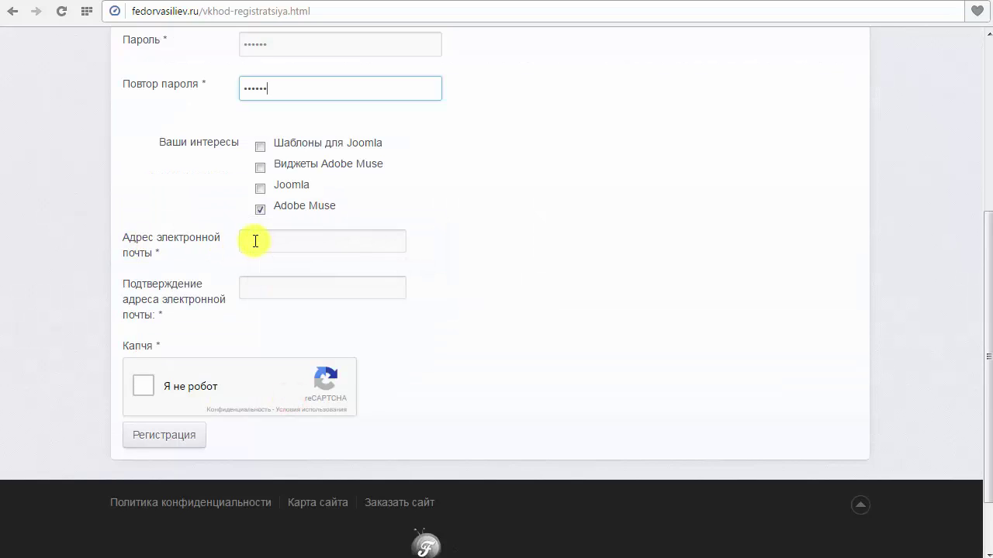
Fill both email fields with the saved address and start the reCAPTCHA check.
left_click(250, 240)
left_click(303, 259)
left_click(298, 289)
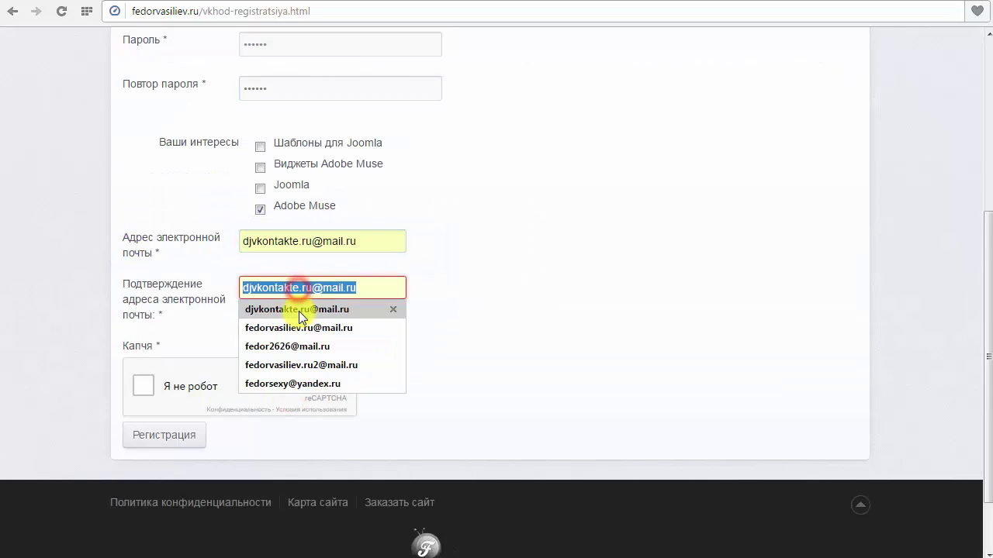
left_click(271, 308)
left_click(144, 385)
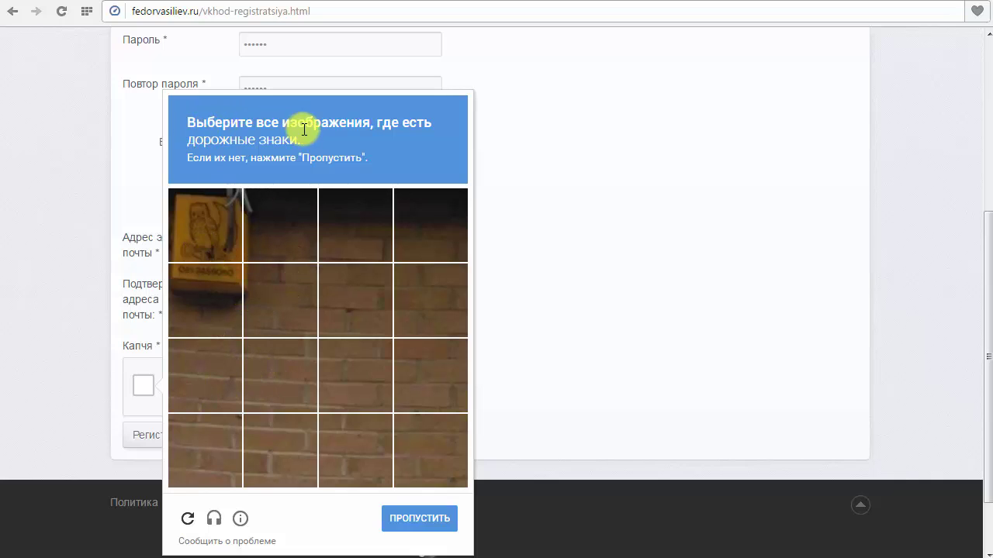
Select the road-sign tiles over two captcha rounds, finishing with ПОДТВЕРДИТЬ.
left_click(225, 233)
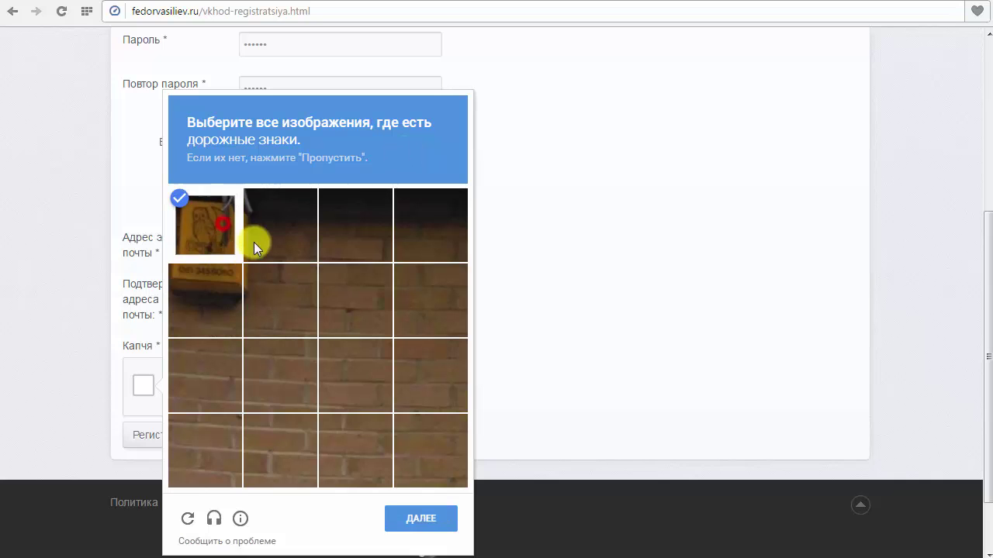
left_click(254, 242)
left_click(201, 299)
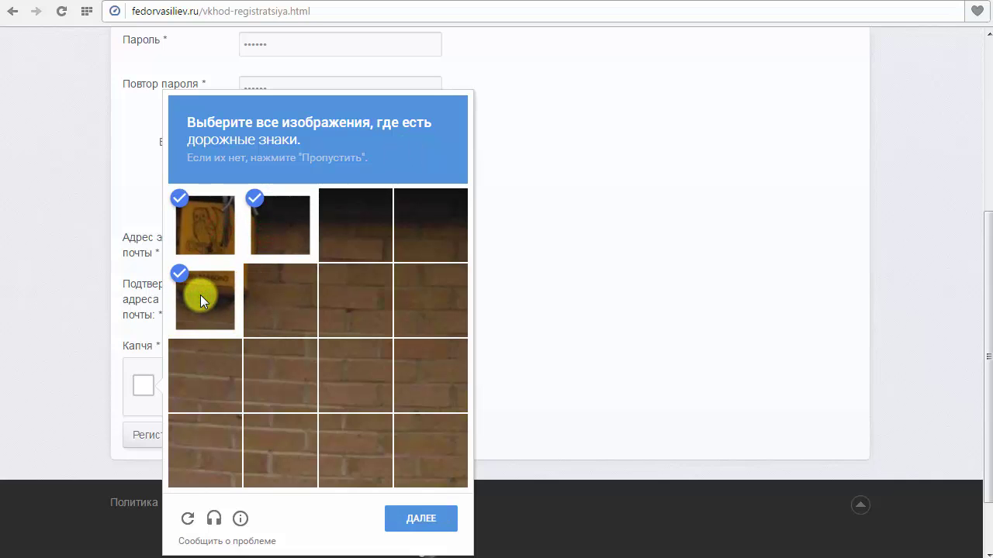
left_click(420, 525)
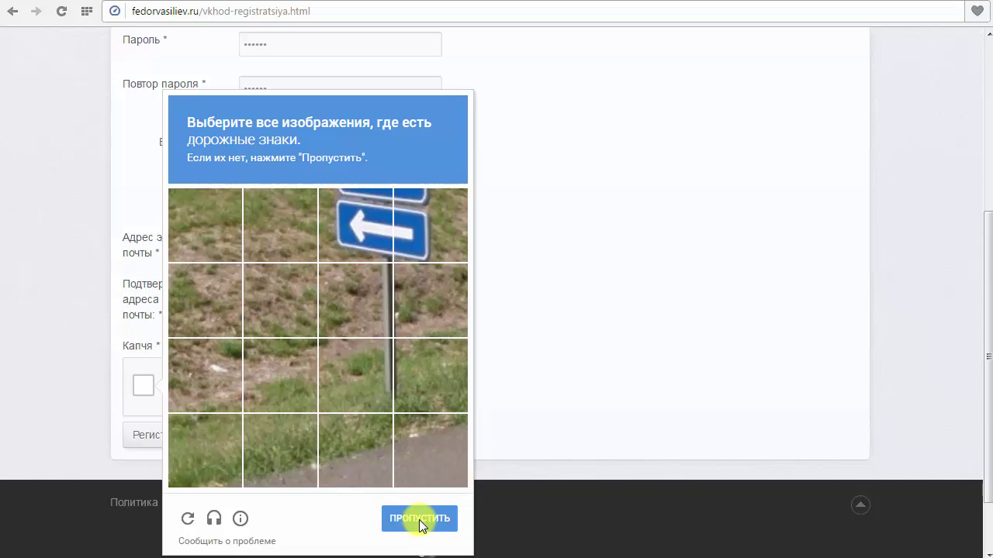
left_click(372, 244)
left_click(427, 224)
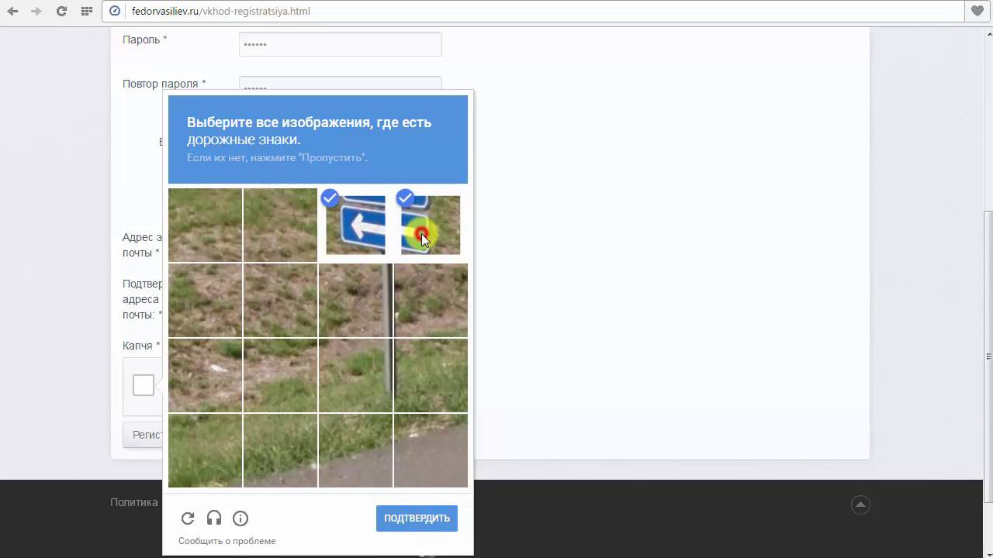
left_click(421, 527)
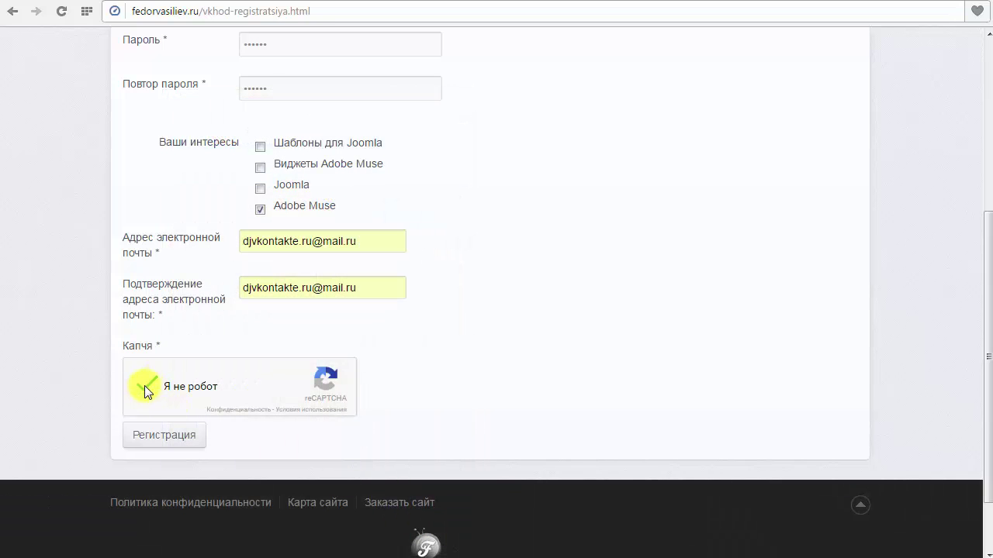
Submit the registration and read the account-created message about email activation.
left_click(165, 437)
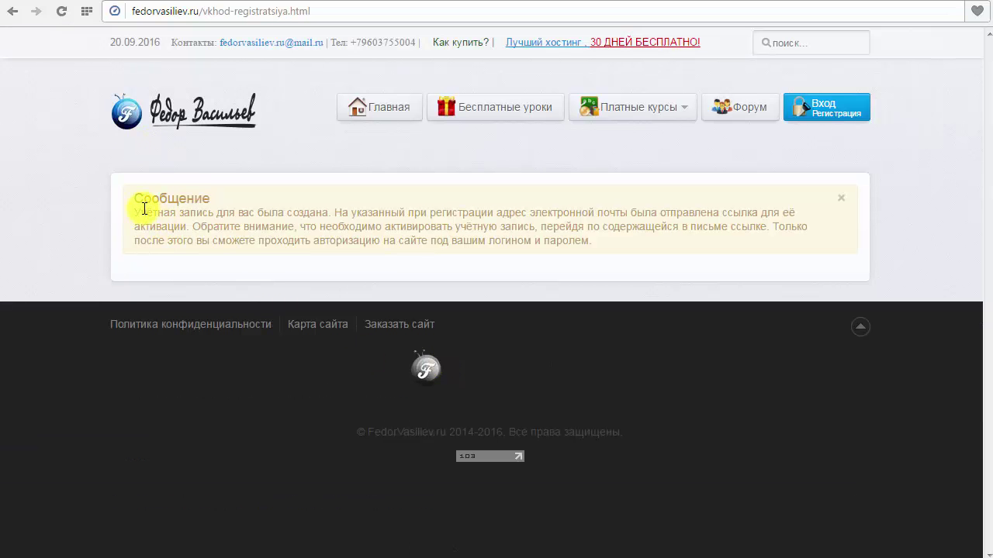
left_click_drag(128, 194, 204, 223)
left_click(257, 233)
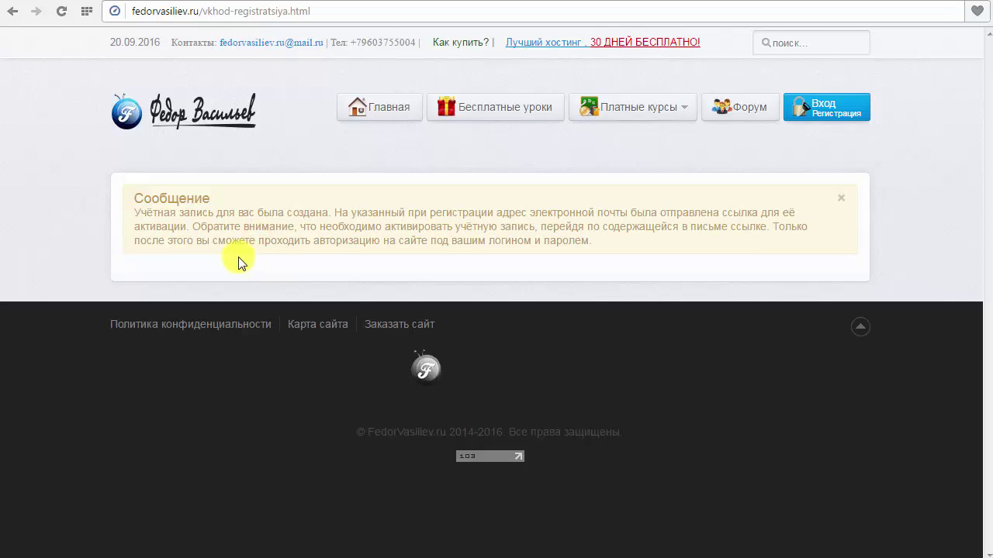
left_click(528, 213)
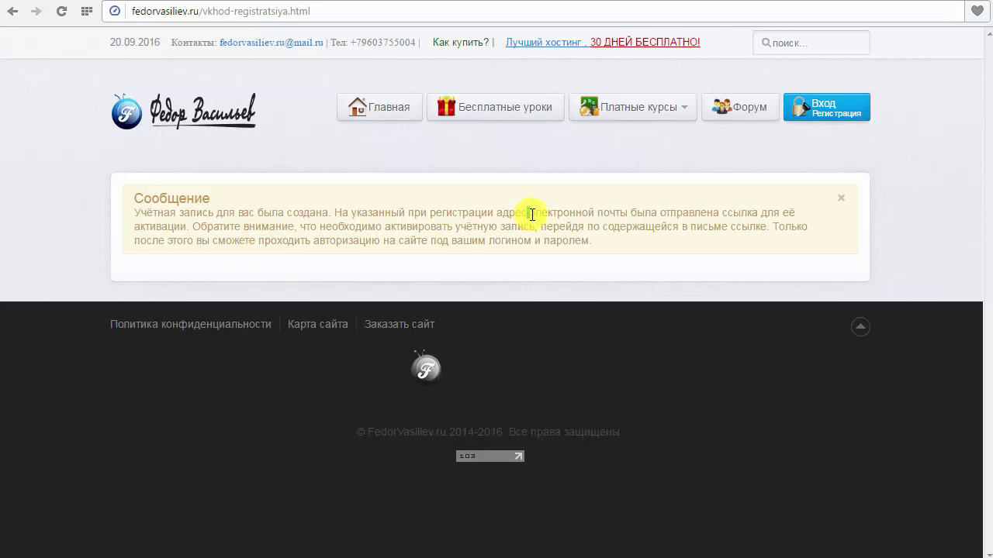
left_click_drag(531, 215, 625, 231)
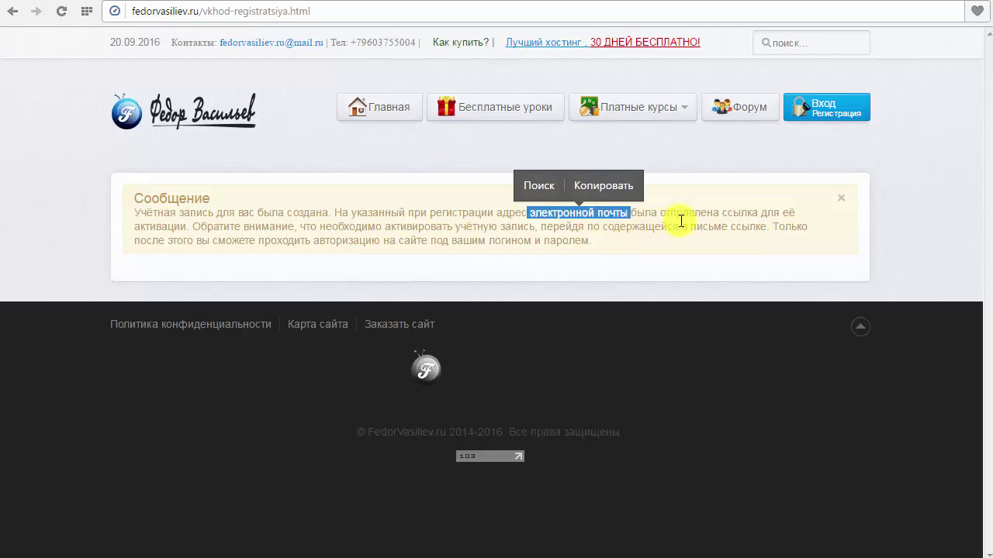
left_click_drag(190, 226, 129, 227)
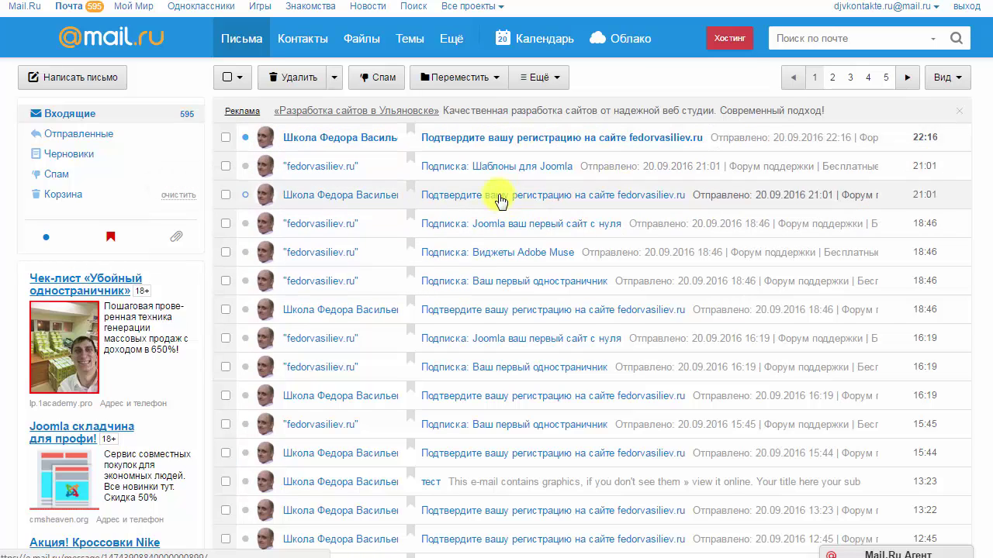
Open the newest 'Подтвердите вашу регистрацию на сайте fedorvasiliev.ru' email and review its activation link and login lines.
left_click(328, 141)
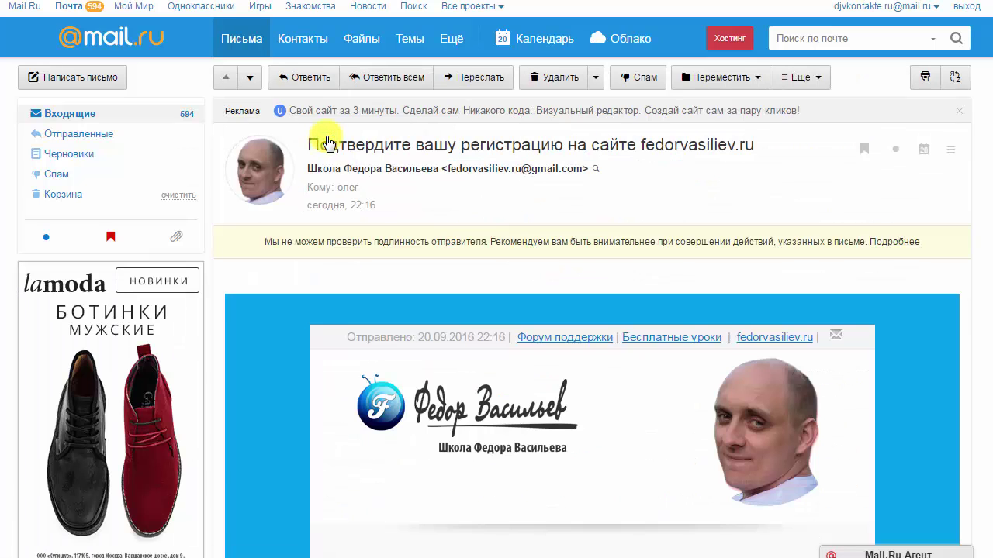
scroll(281, 308, "down", 3)
scroll(282, 308, "down", 1)
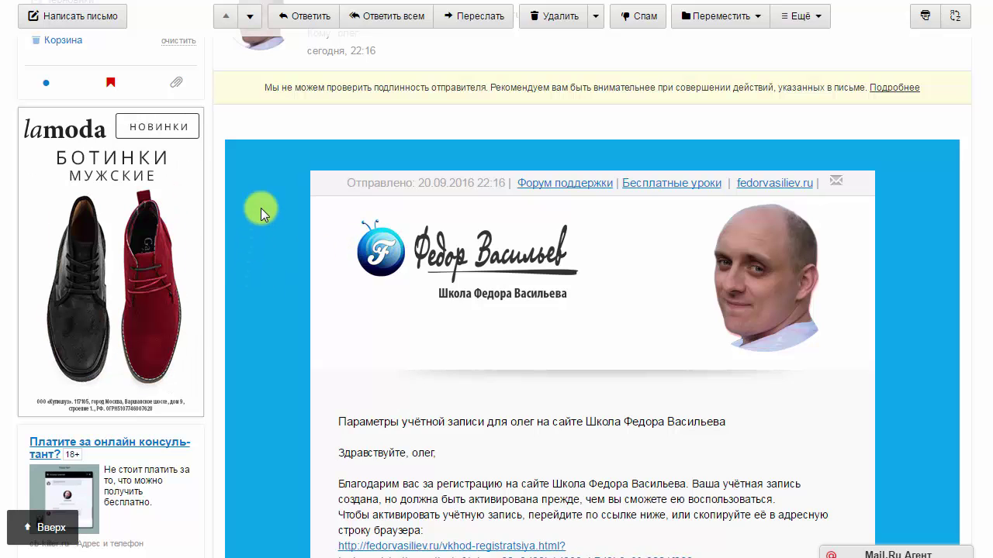
scroll(260, 208, "down", 4)
scroll(356, 186, "up", 4)
scroll(520, 190, "down", 2)
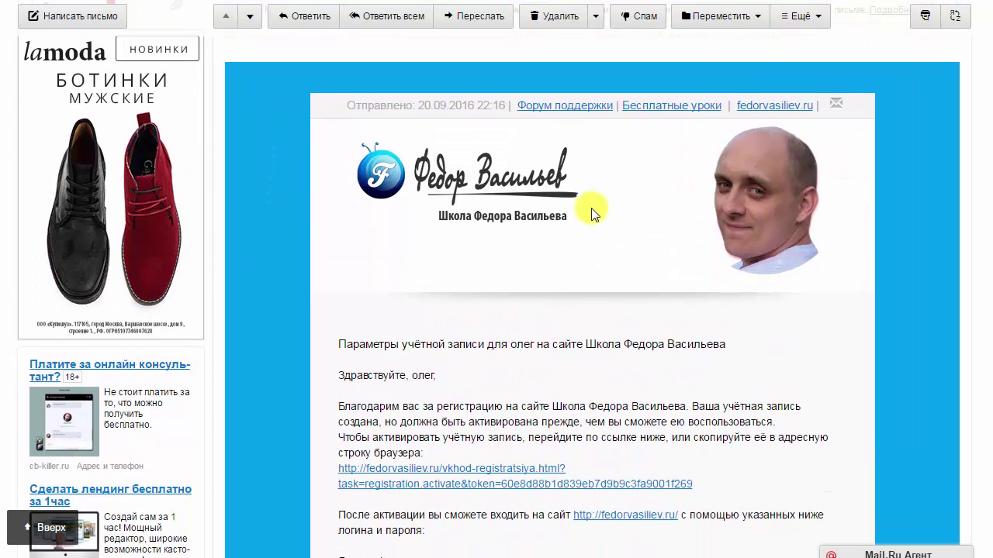
scroll(365, 256, "down", 4)
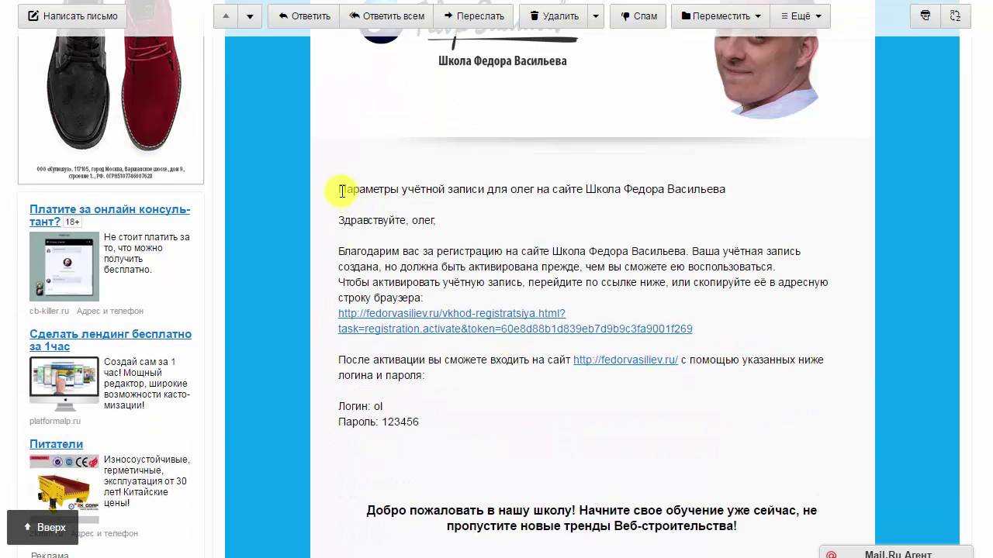
left_click_drag(336, 186, 400, 282)
left_click(444, 371)
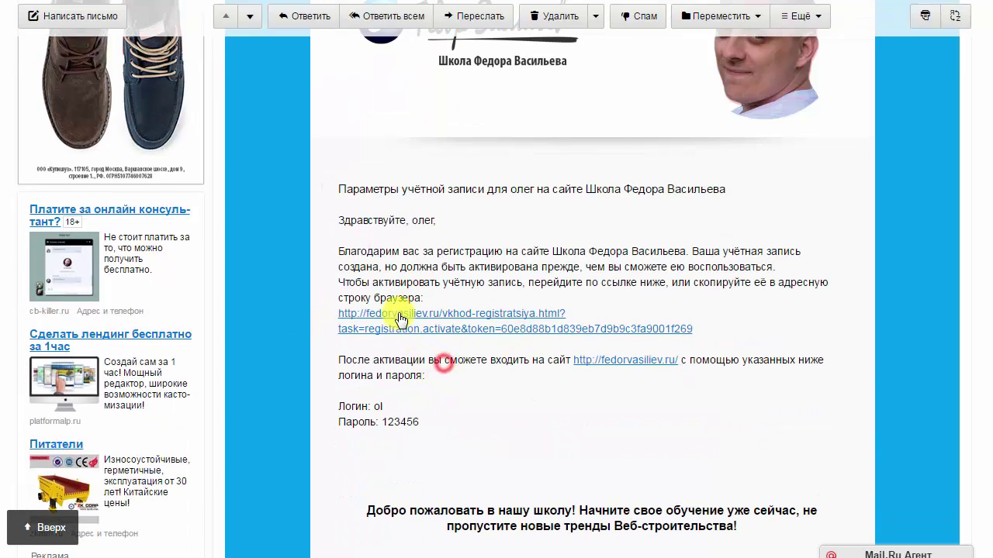
triple_click(328, 311)
left_click(439, 361)
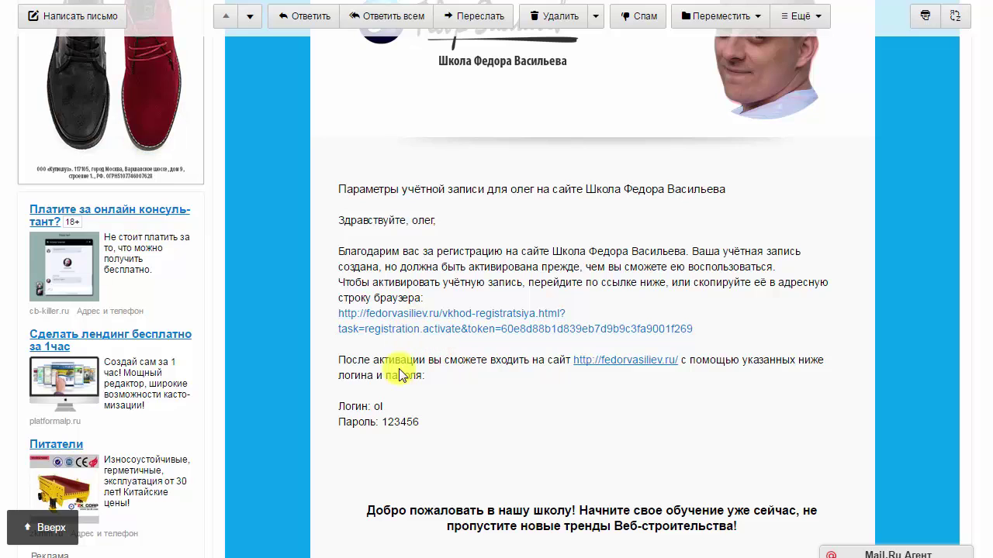
left_click_drag(432, 423, 349, 411)
left_click(390, 410)
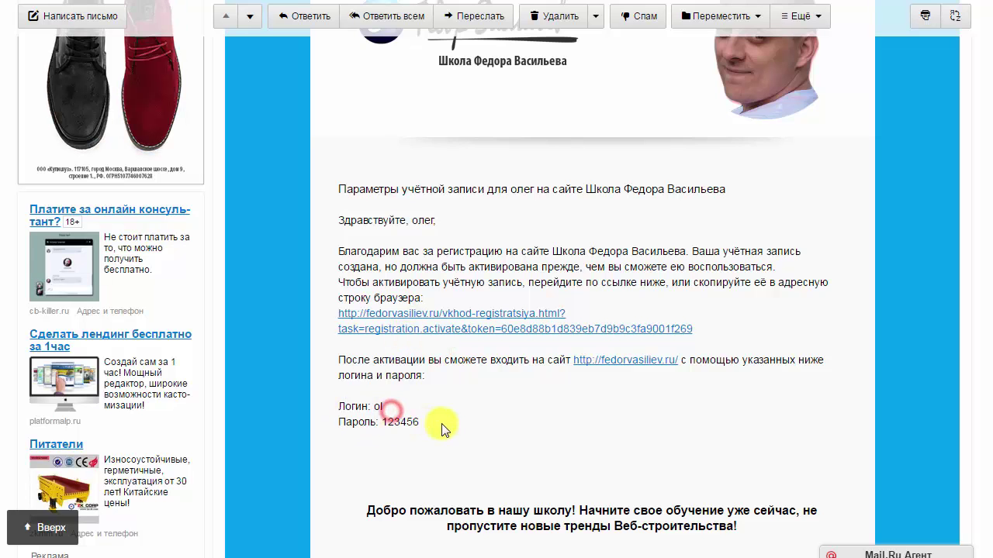
Scroll through the rest of the email and review the activation instruction lines.
scroll(388, 343, "down", 3)
scroll(466, 306, "down", 6)
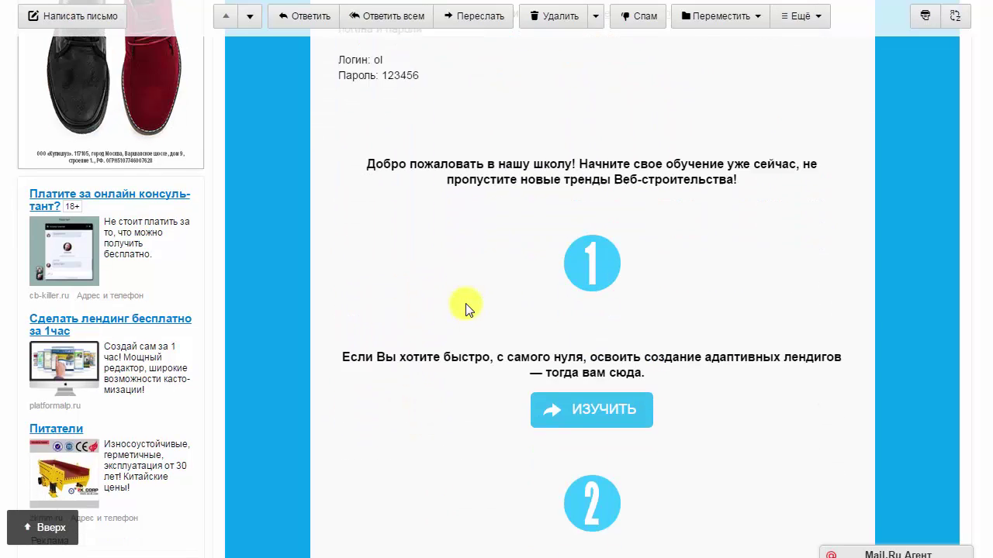
scroll(492, 320, "down", 7)
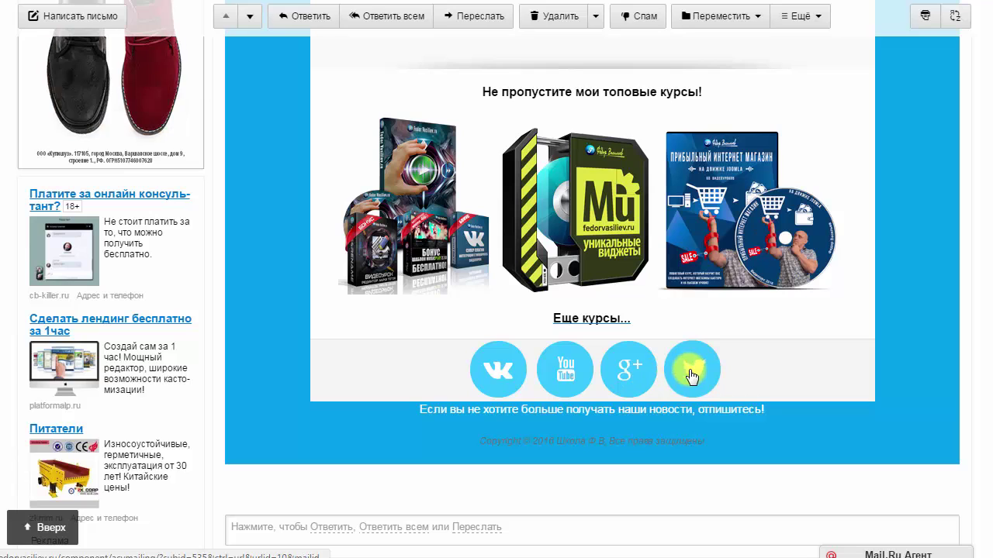
scroll(307, 345, "up", 2)
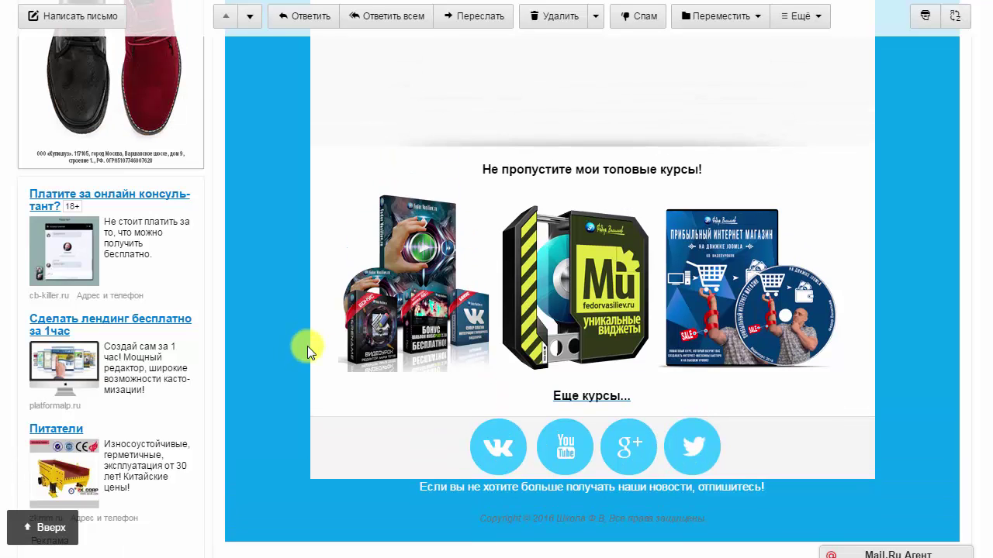
scroll(308, 344, "down", 3)
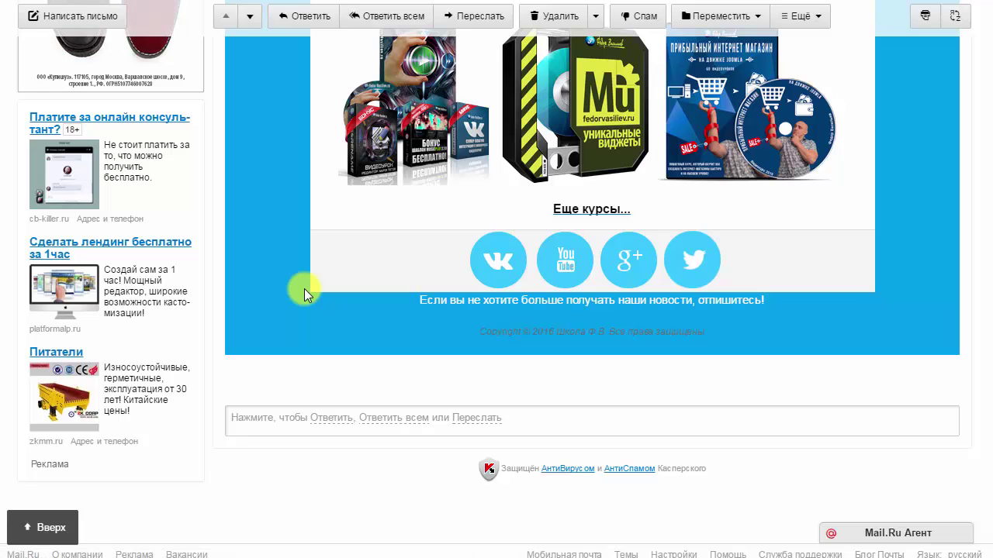
scroll(280, 285, "up", 15)
scroll(281, 285, "down", 12)
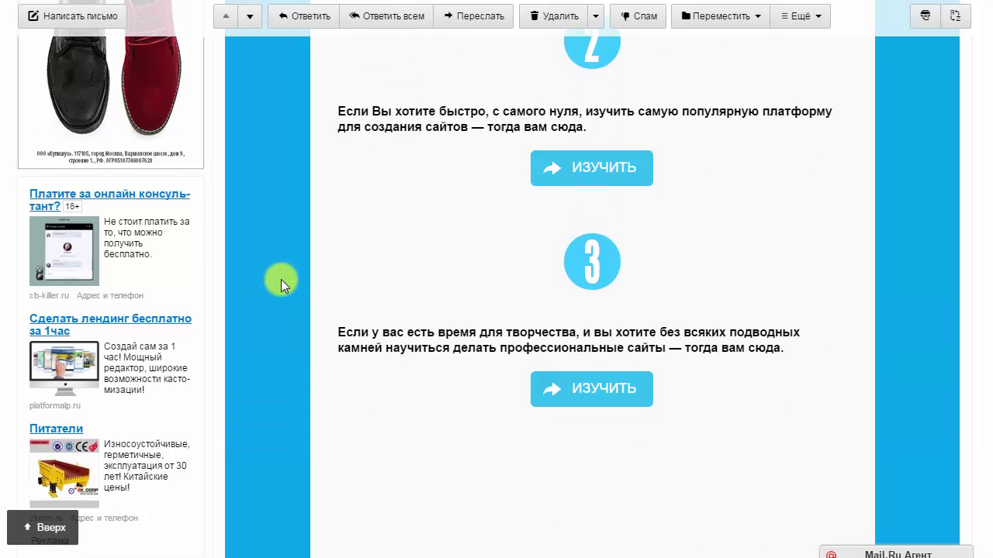
scroll(281, 285, "down", 1)
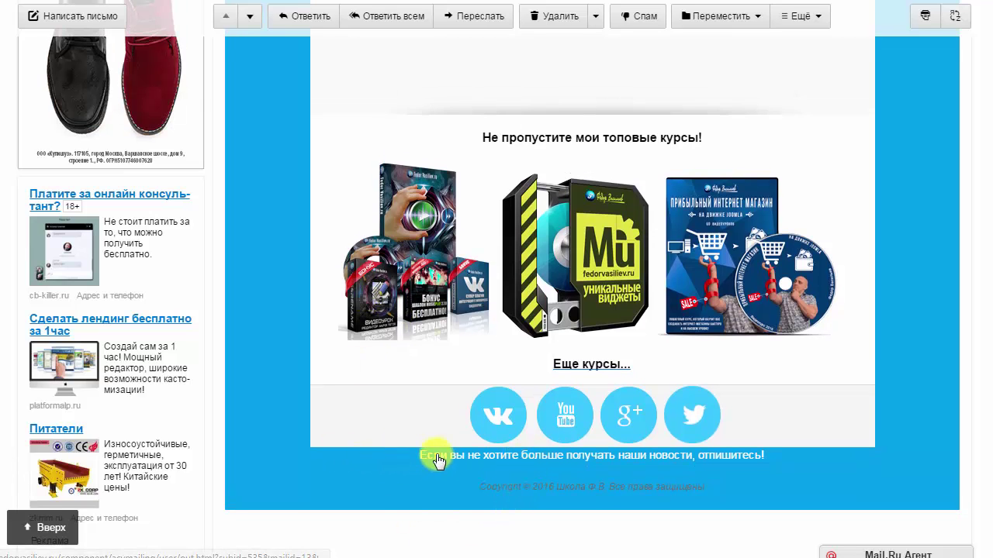
scroll(427, 450, "up", 15)
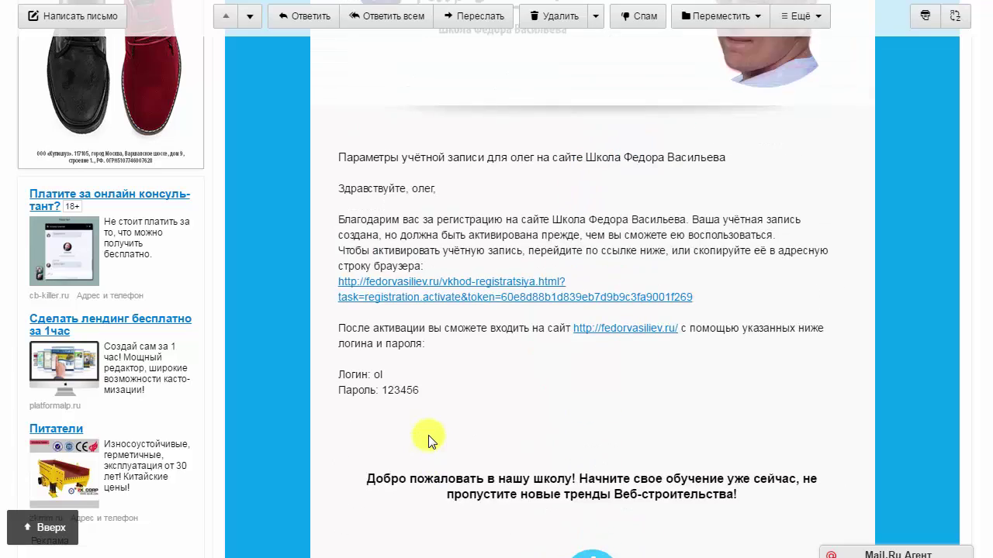
scroll(428, 435, "up", 5)
scroll(428, 437, "down", 2)
scroll(421, 439, "up", 1)
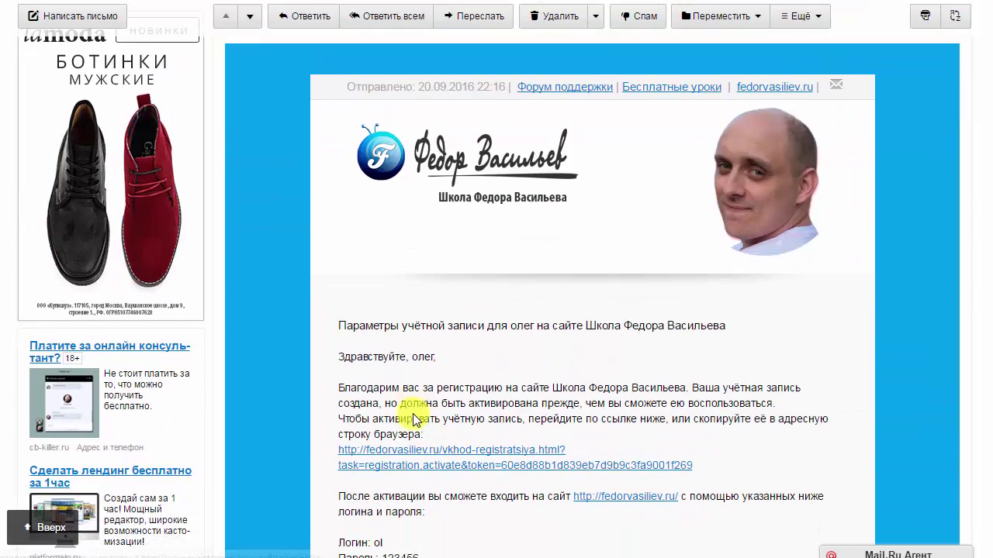
scroll(413, 420, "down", 3)
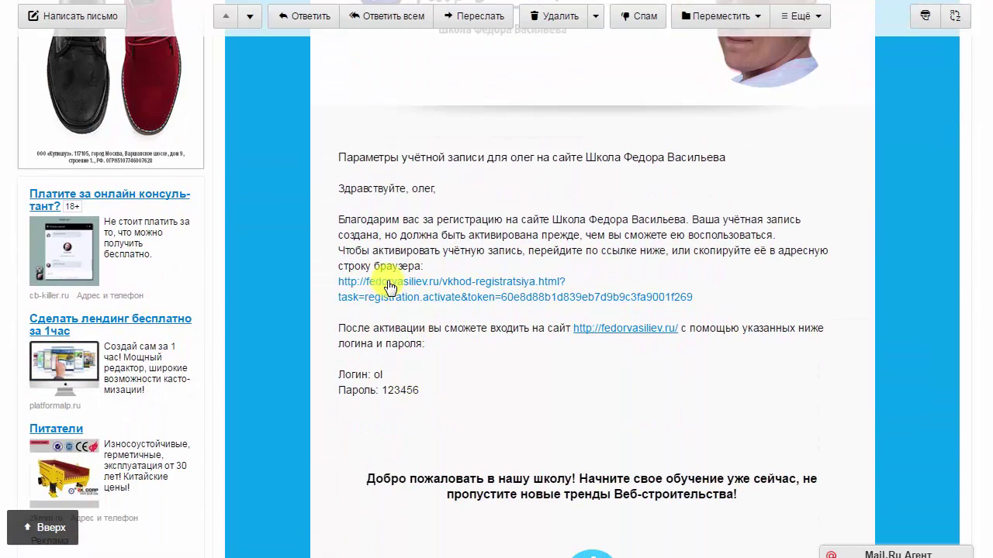
left_click_drag(383, 233, 428, 264)
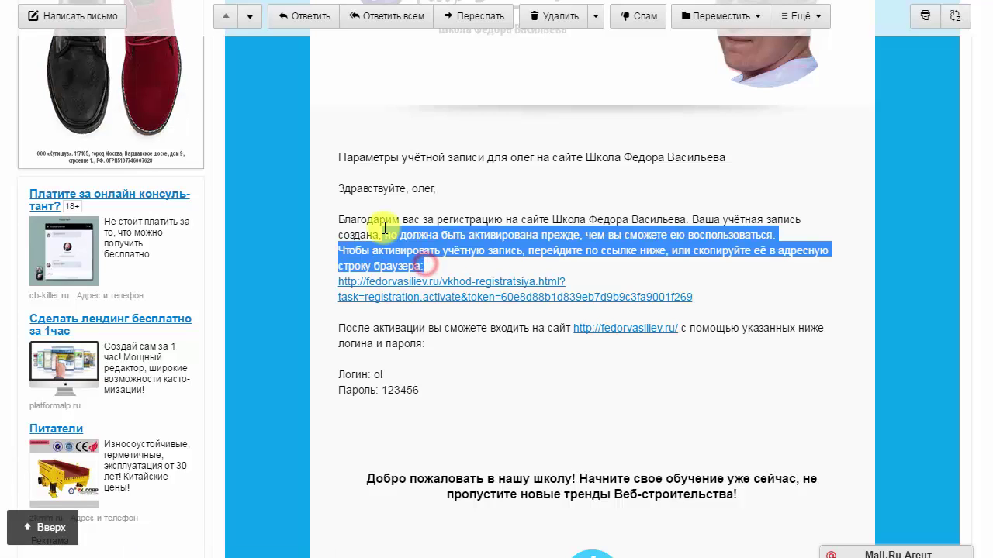
left_click(383, 248)
Follow the activation link and read the fedorvasiliev.ru notice confirming the account is activated.
left_click(449, 283)
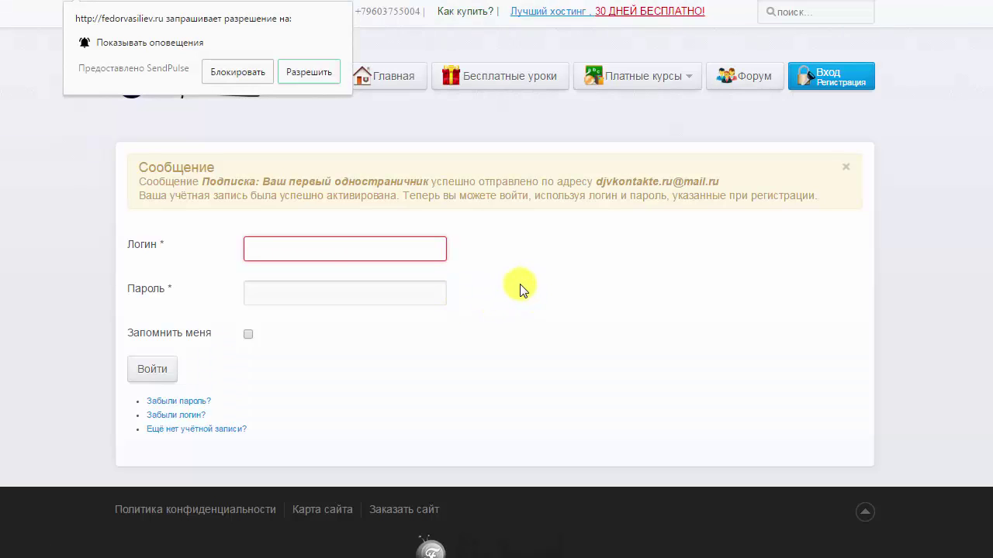
left_click_drag(135, 165, 222, 194)
left_click(251, 195)
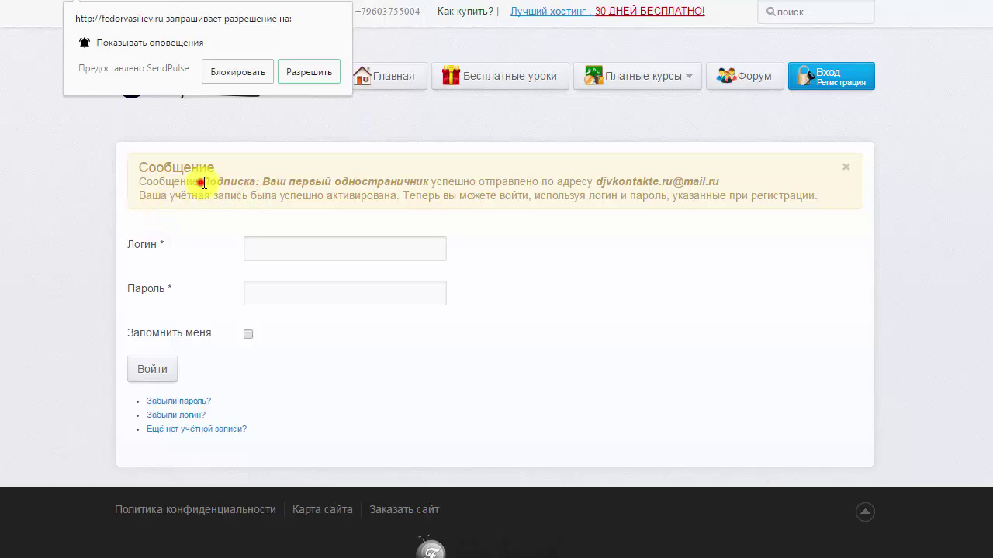
left_click_drag(203, 183, 703, 183)
left_click(268, 181)
left_click(425, 183)
left_click(703, 183)
left_click_drag(140, 196, 538, 192)
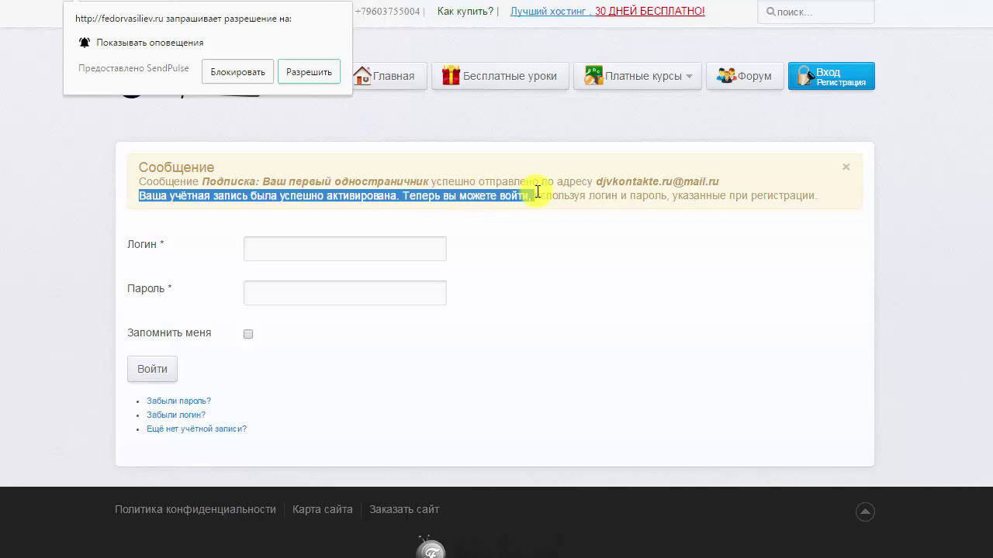
left_click(483, 195)
left_click_drag(126, 164, 180, 201)
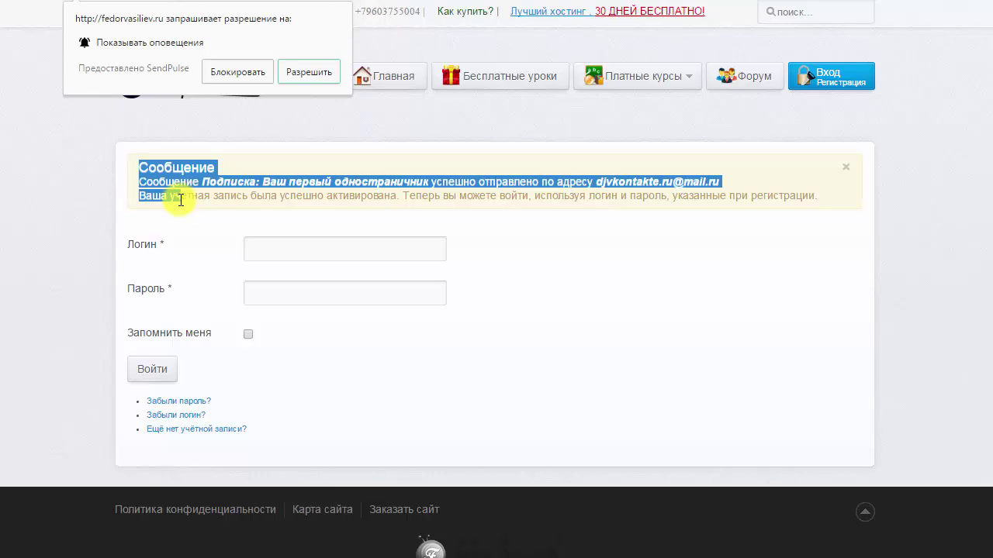
Try the Логин and Пароль fields, then return to the registration email with the login details.
left_click(284, 248)
left_click(284, 292)
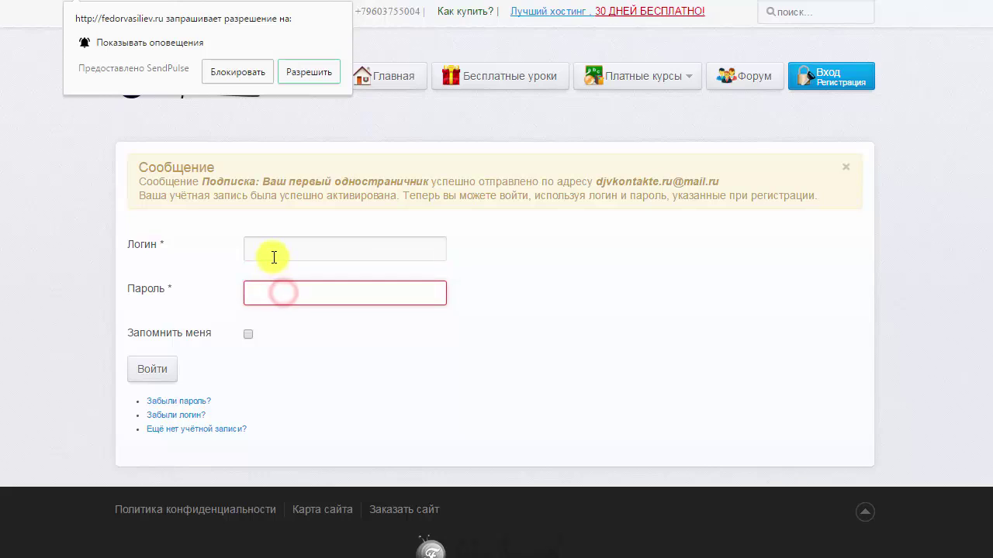
left_click(272, 249)
left_click(270, 293)
left_click(276, 251)
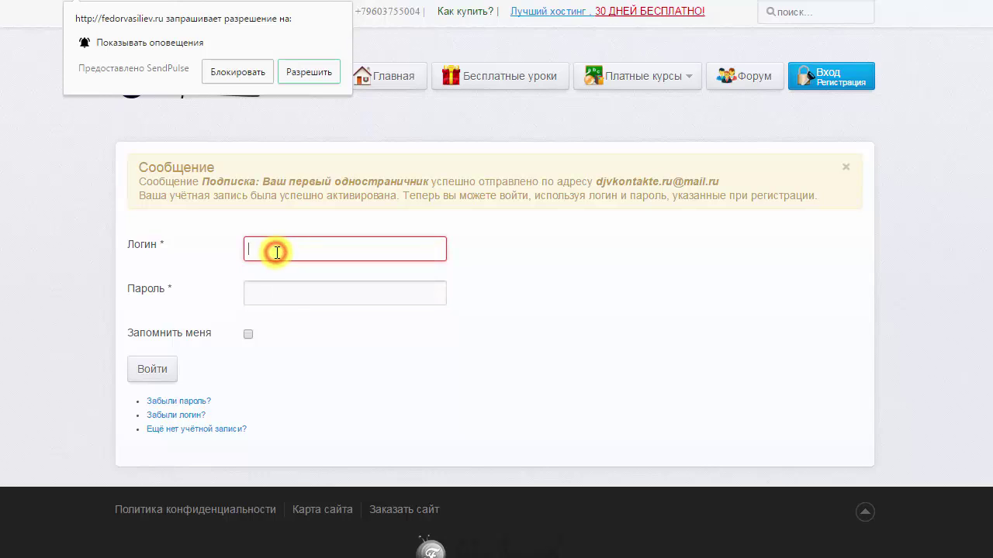
left_click(278, 291)
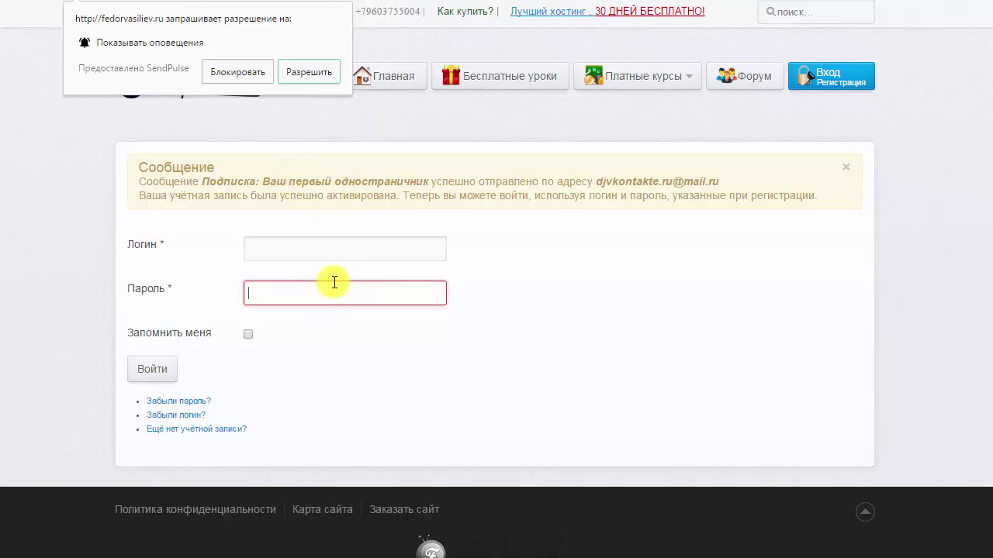
key("ctrl+Tab")
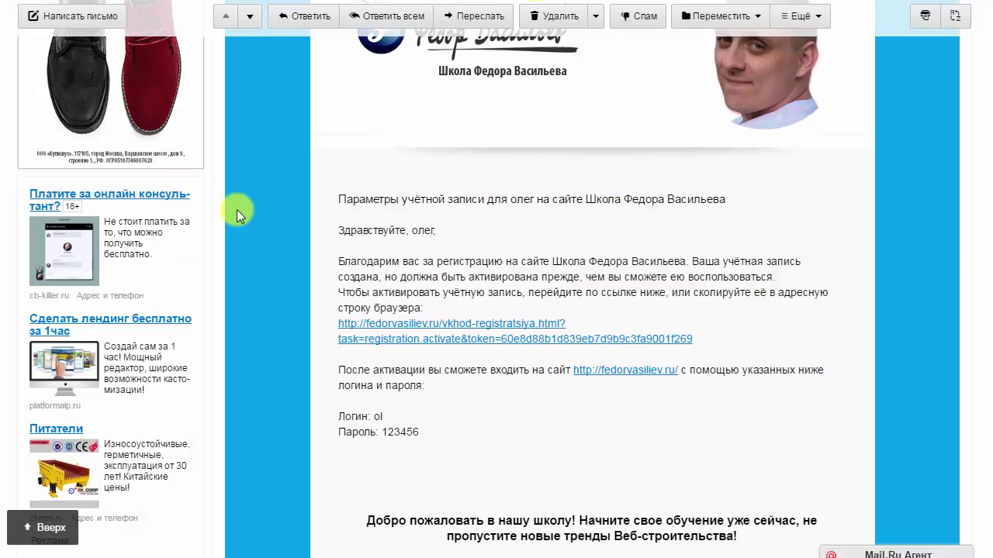
Scroll to the top of the registration email and go back to the Входящие inbox list.
scroll(179, 179, "up", 4)
scroll(47, 124, "up", 1)
left_click(56, 112)
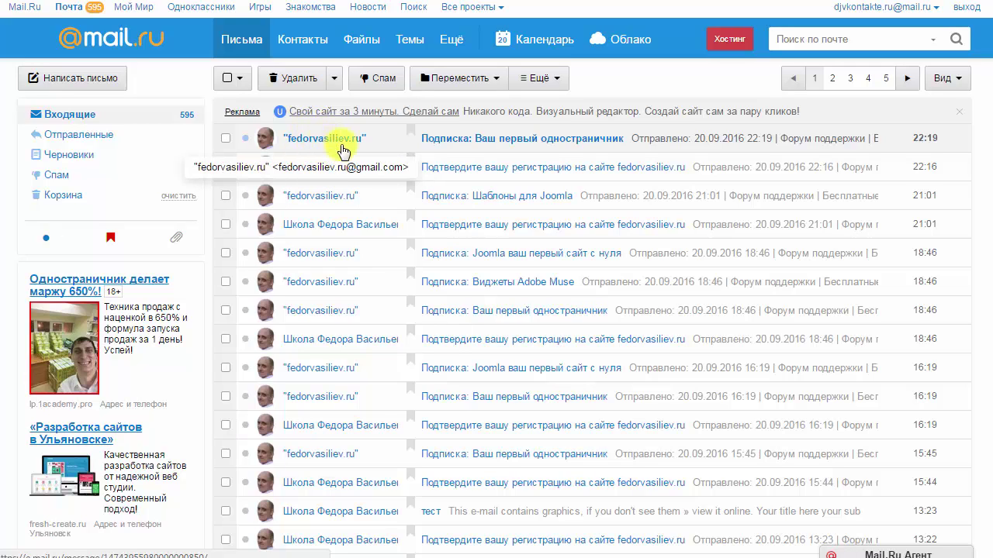
Open the 22:19 'Подписка: Ваш первый одностраничник' email and read its greeting and course introduction.
left_click(425, 138)
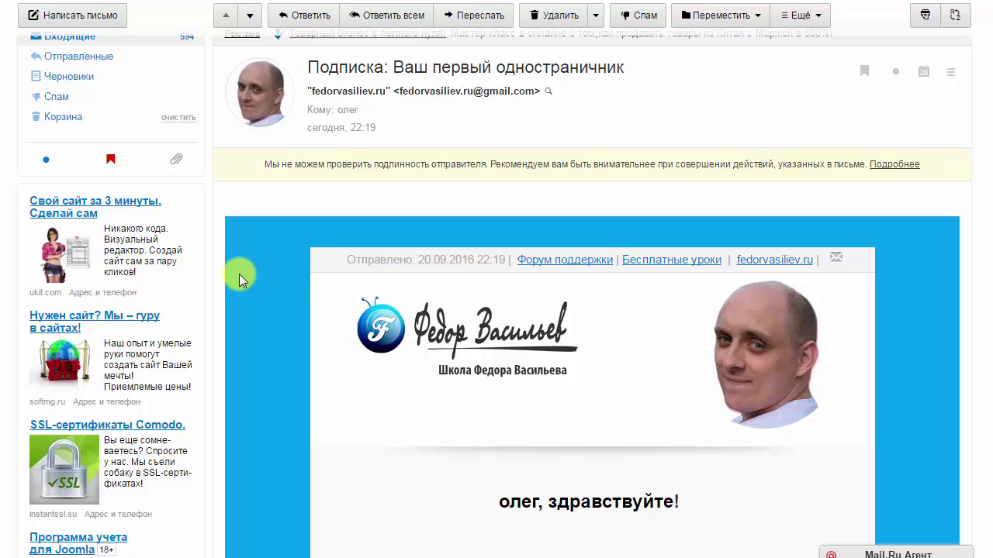
scroll(239, 274, "down", 2)
left_click_drag(475, 344, 714, 347)
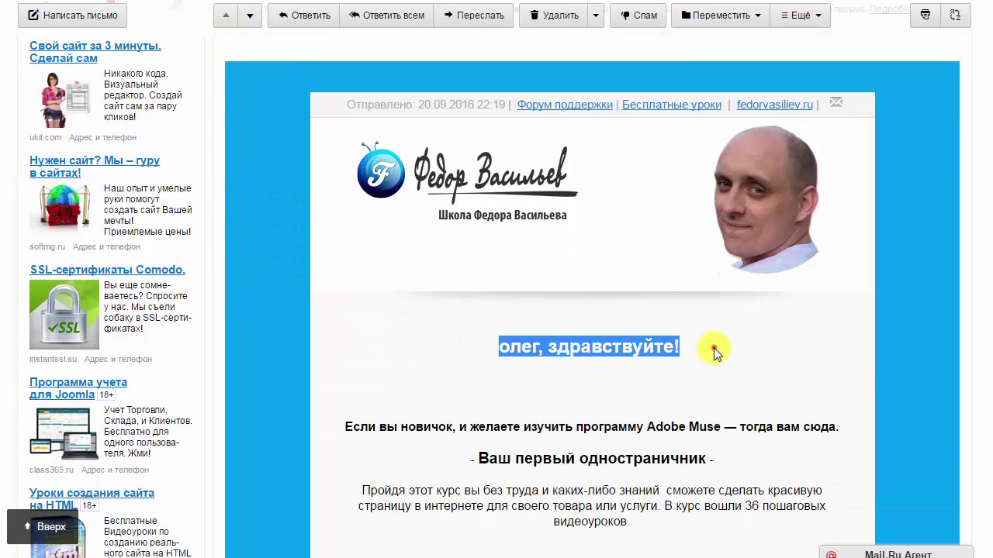
left_click(709, 347)
scroll(705, 326, "down", 2)
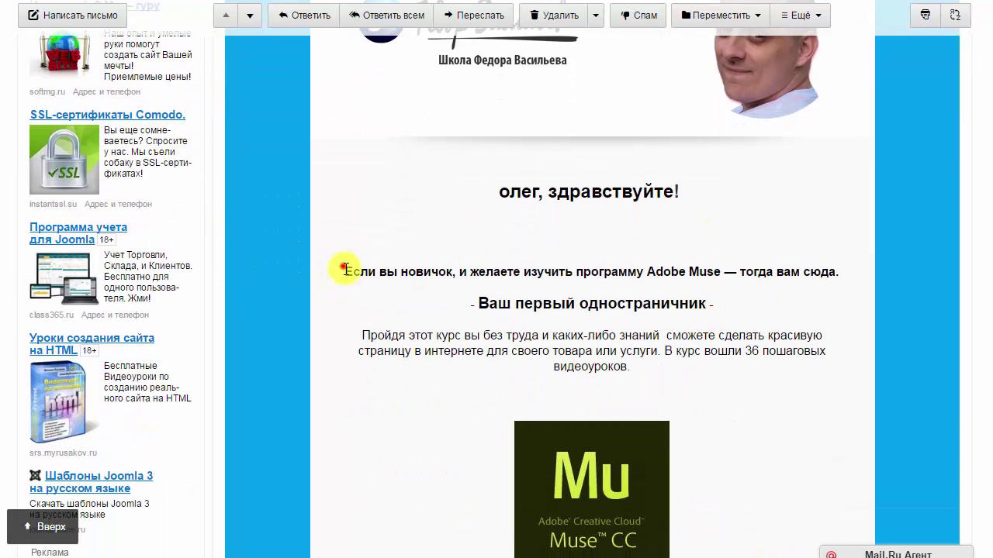
left_click_drag(344, 268, 496, 350)
left_click(481, 342)
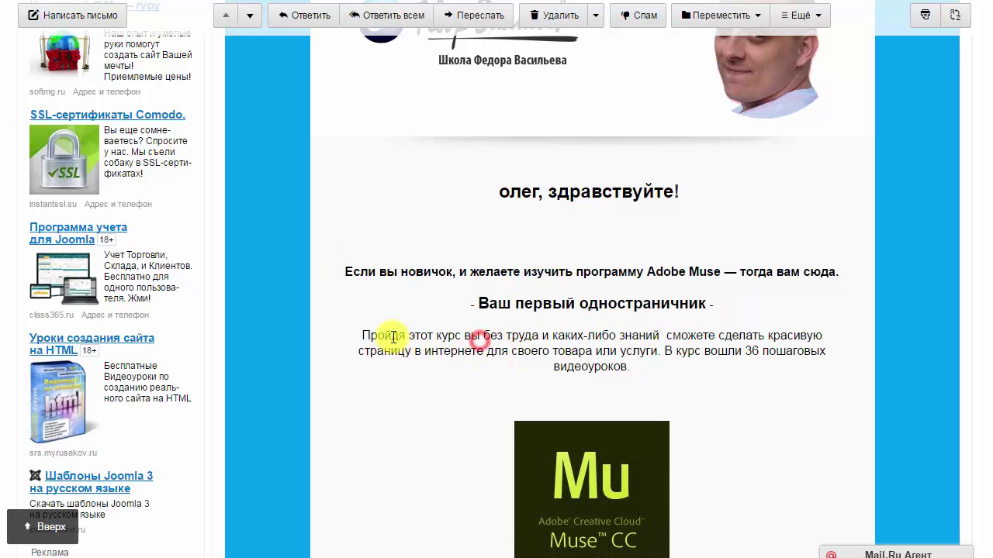
Read the course description and follow the 'скачать курс' link to Cloud Mail.ru.
scroll(458, 322, "down", 2)
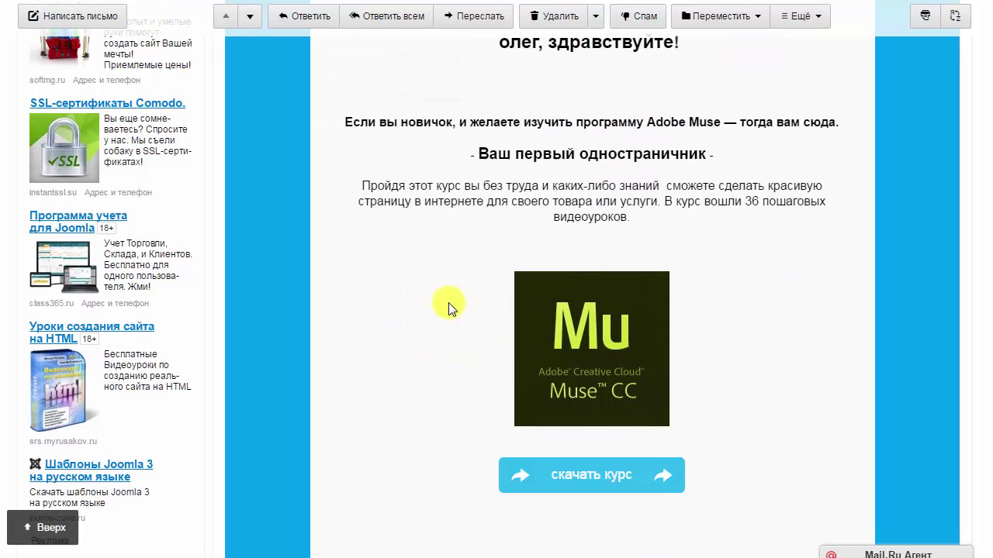
left_click_drag(361, 180, 541, 203)
left_click(520, 221)
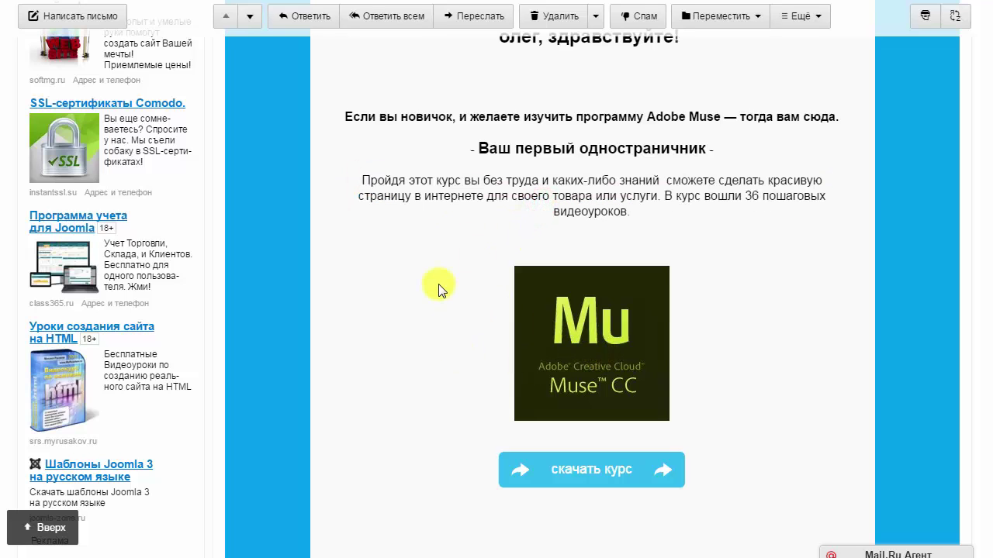
scroll(481, 426, "down", 1)
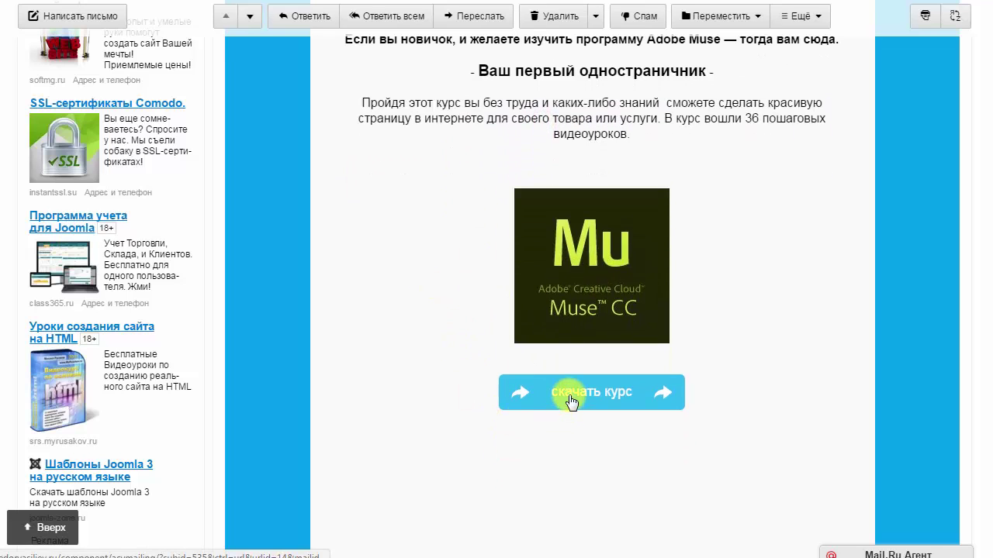
scroll(456, 341, "down", 3)
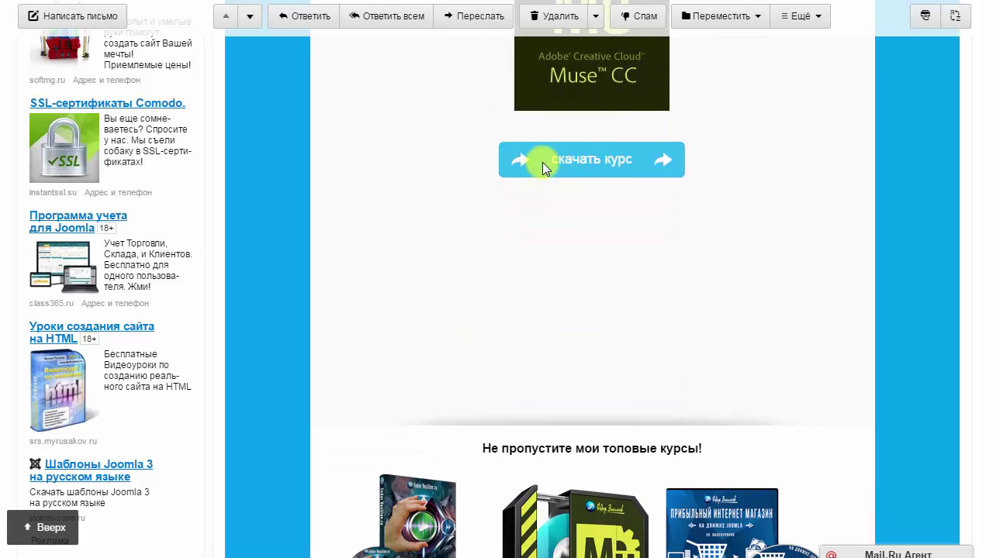
left_click(543, 163)
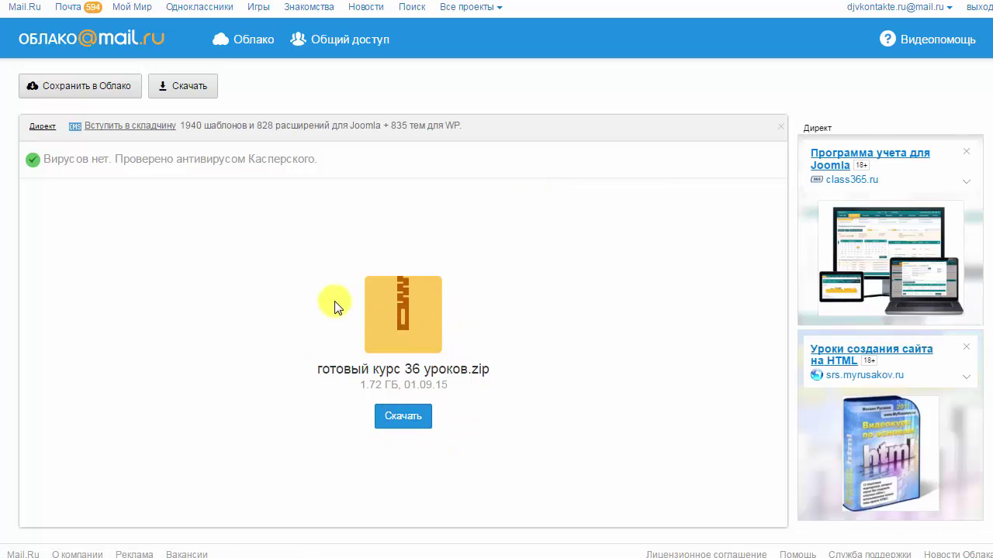
Download 'готовый курс 36 уроков.zip' (1.72 ГБ) from Cloud Mail.ru and return to the course email.
left_click(416, 423)
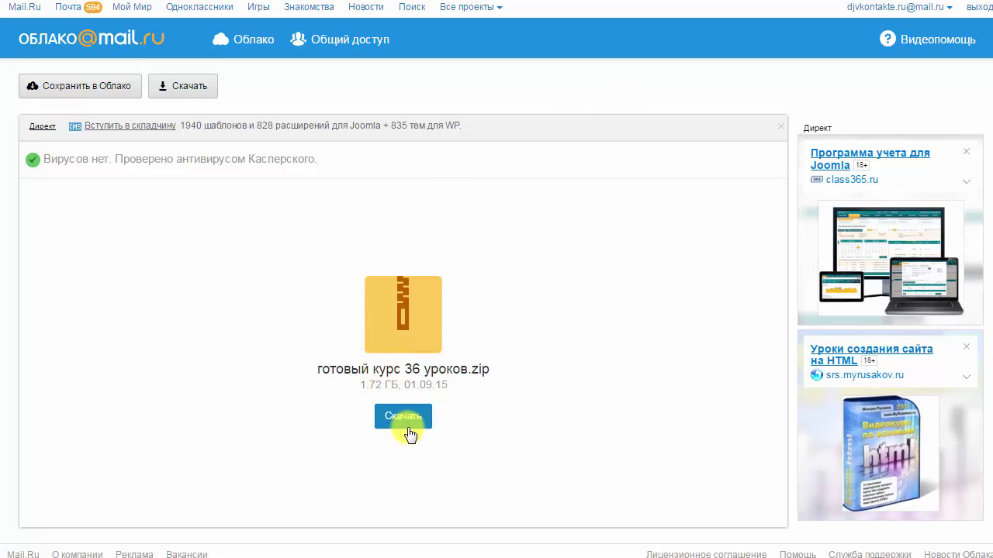
left_click(638, 2)
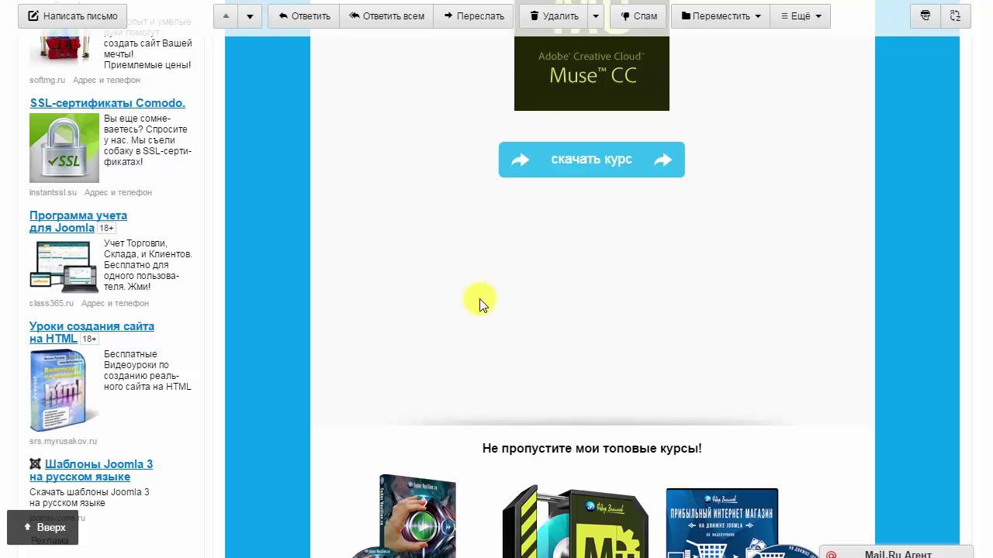
Scroll up the course email and return to the Входящие inbox list.
scroll(481, 301, "up", 7)
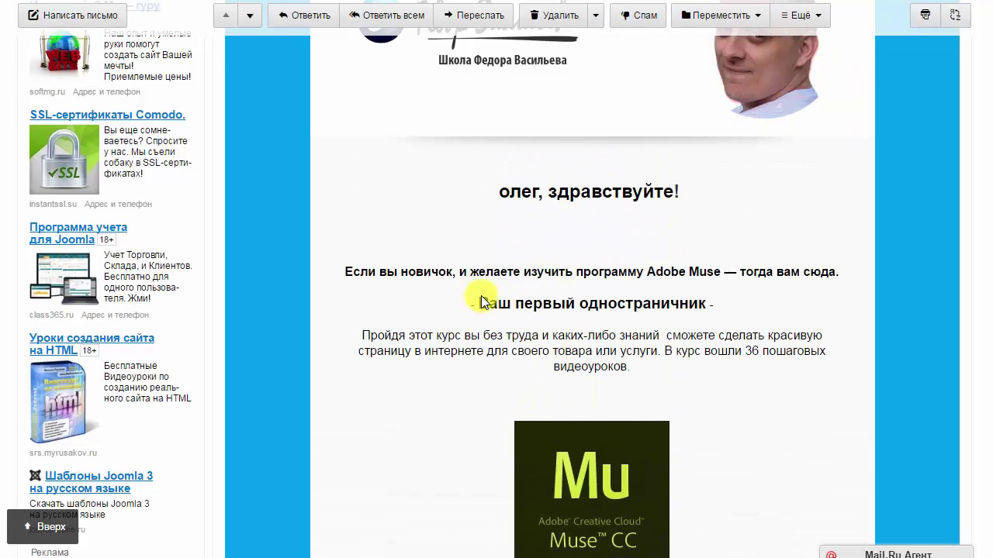
scroll(482, 298, "up", 1)
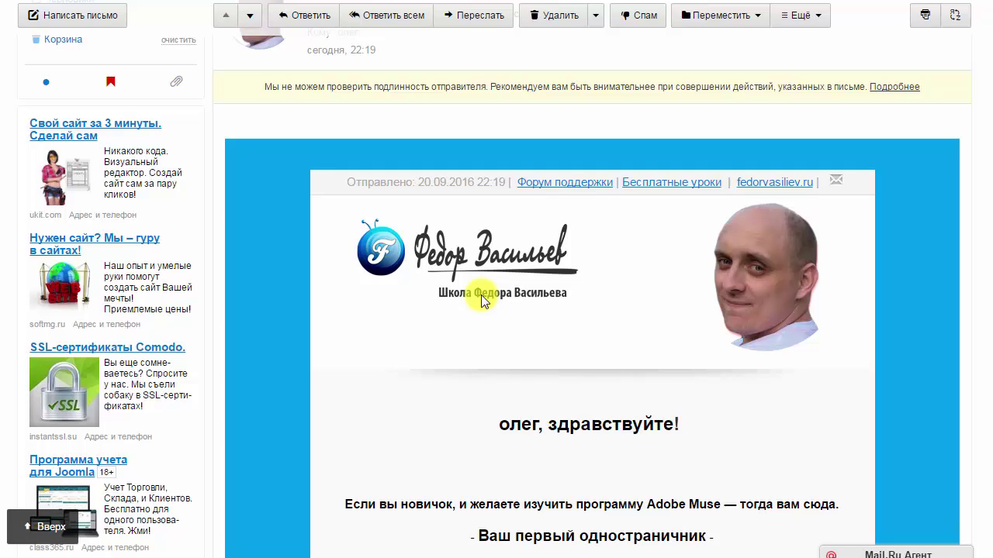
scroll(482, 301, "up", 1)
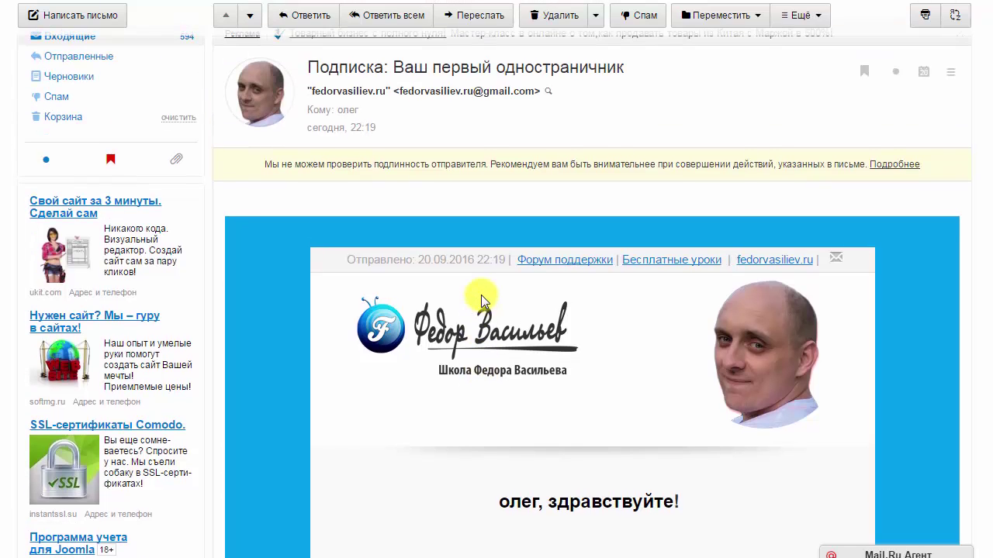
scroll(392, 341, "up", 1)
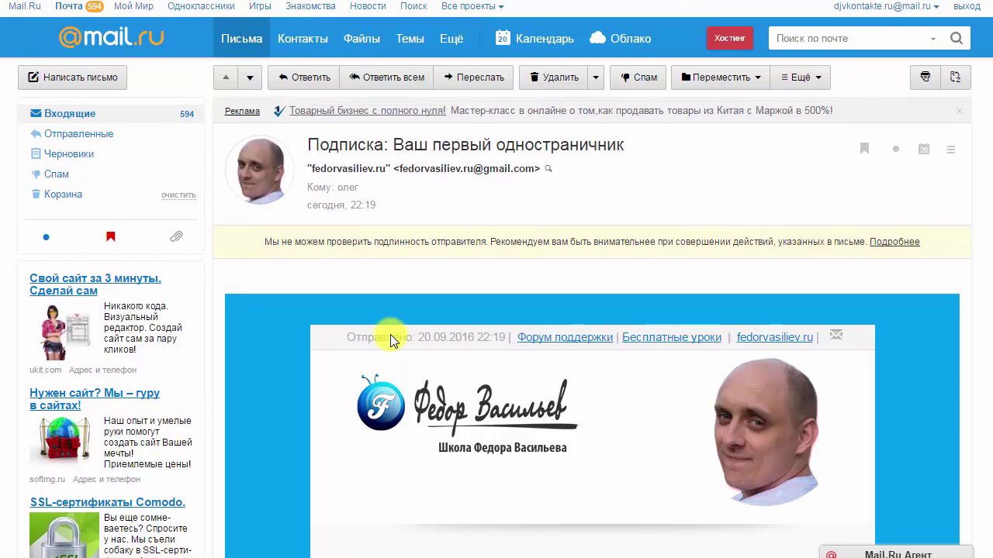
left_click(66, 115)
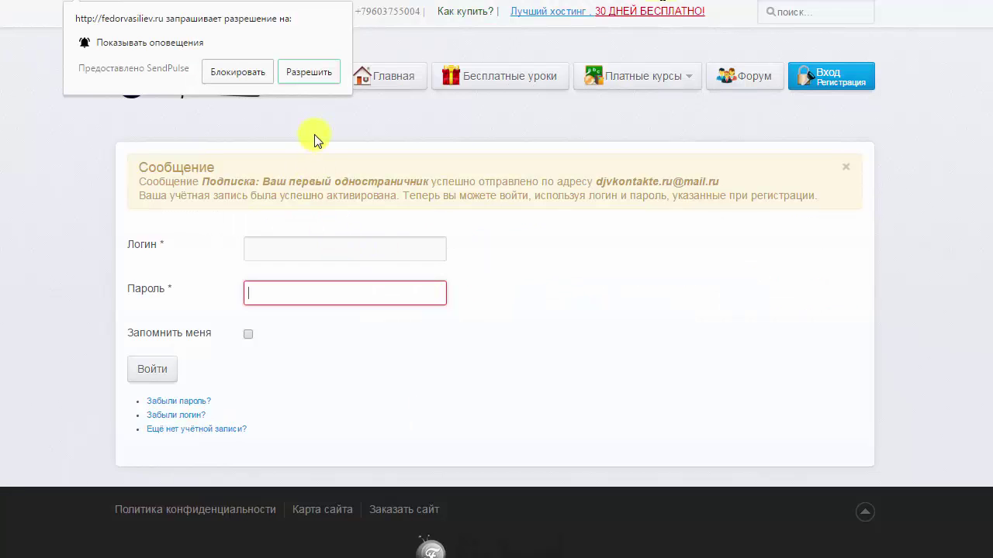
On the fedorvasiliev.ru login page, focus the still-empty Логин and Пароль fields in turn.
left_click(266, 118)
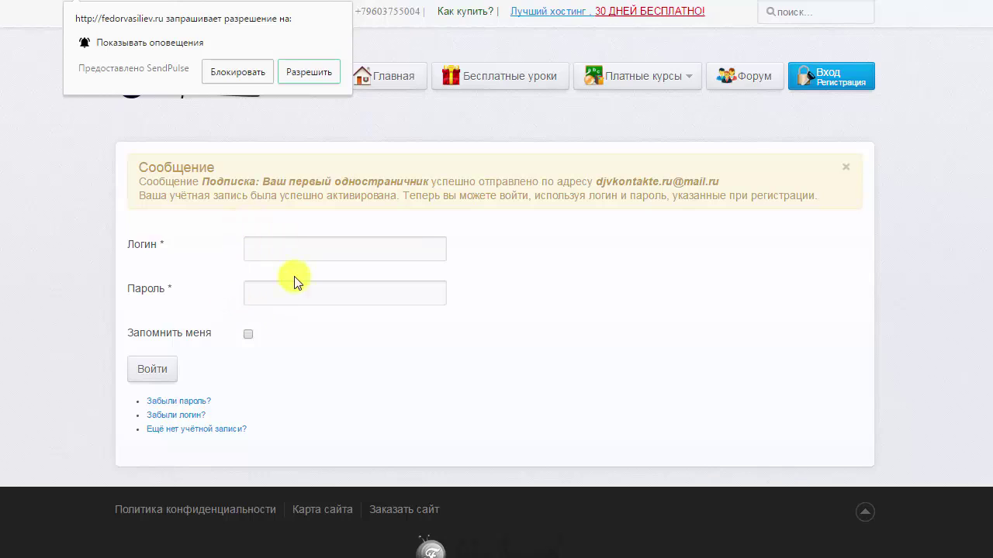
left_click(273, 293)
left_click(276, 249)
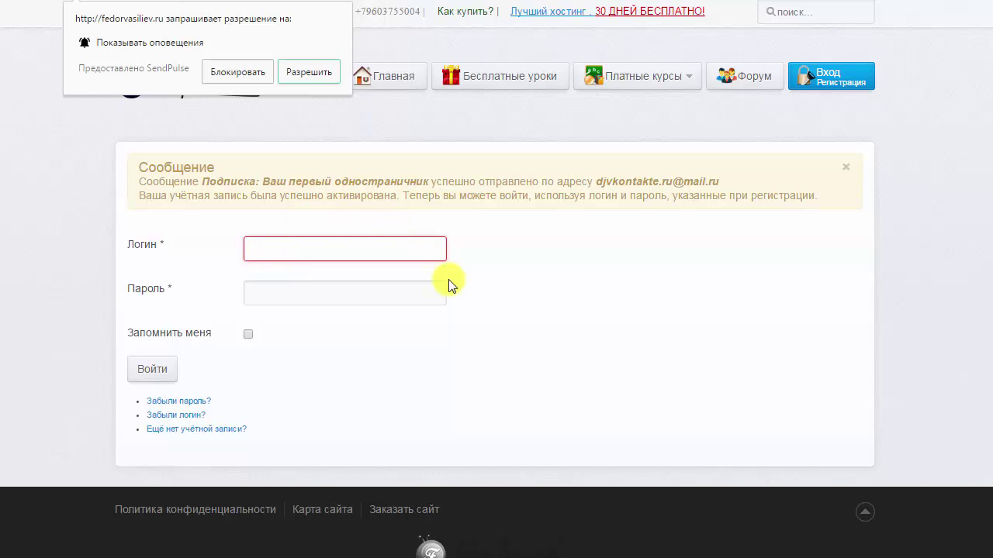
left_click(376, 287)
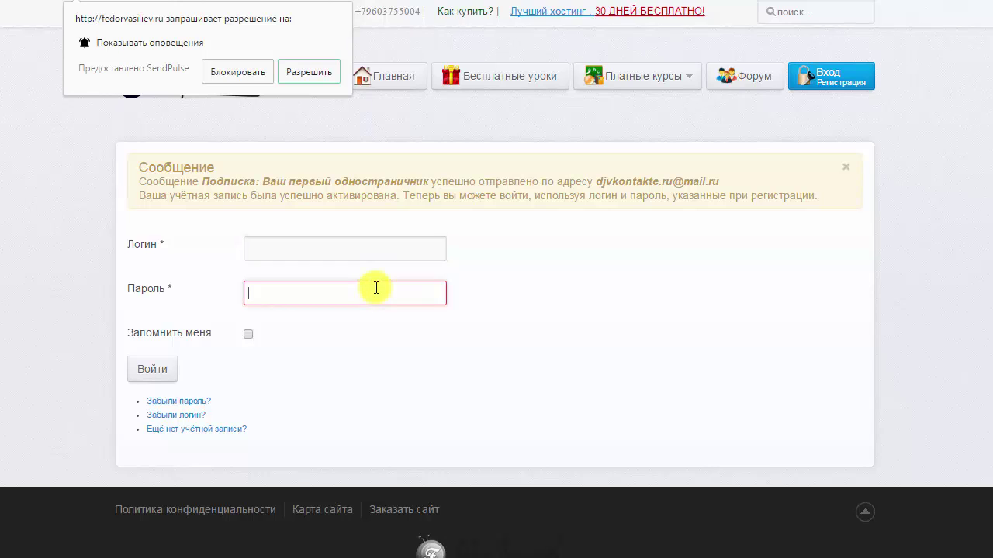
left_click(363, 247)
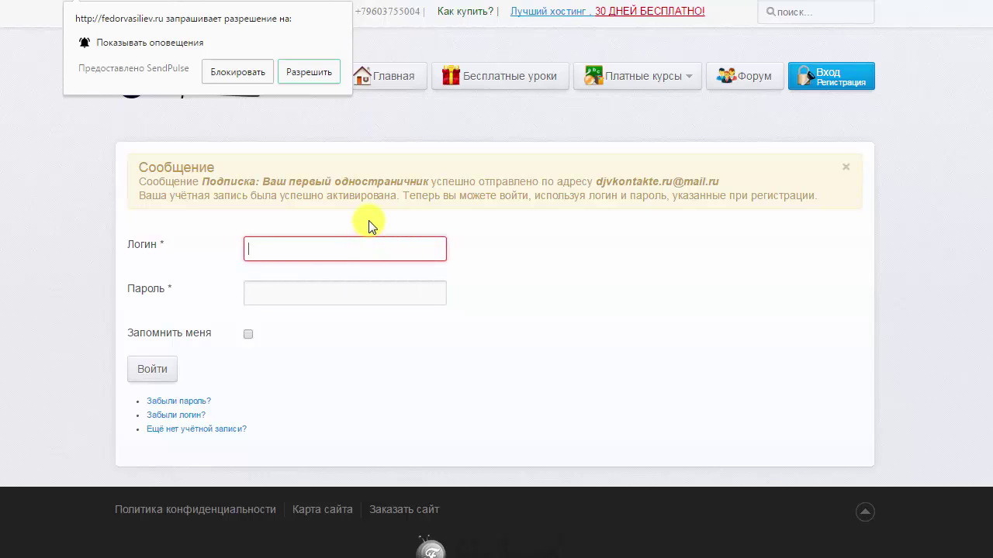